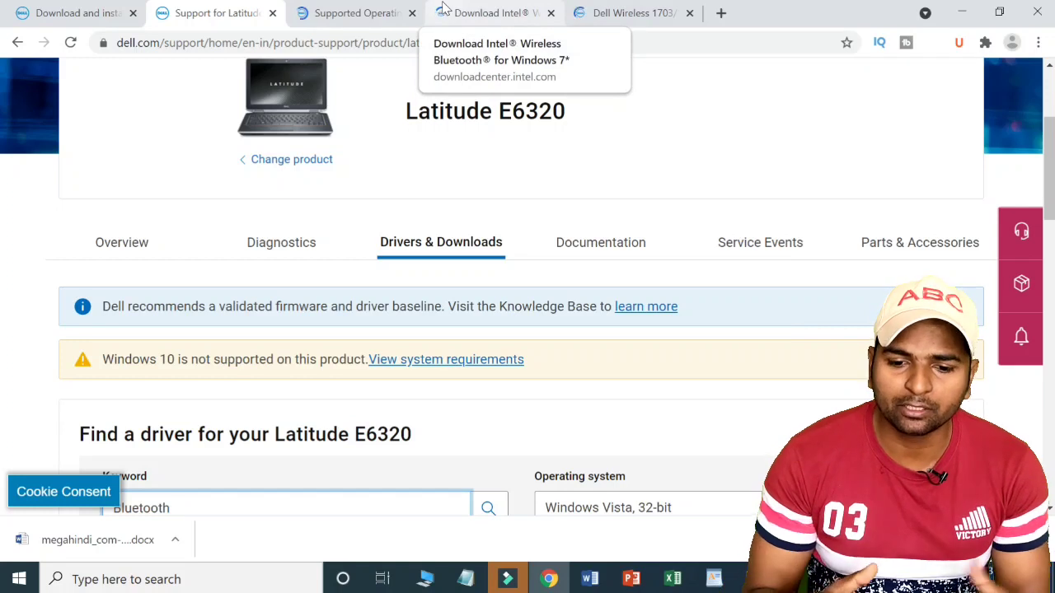
Look over the Intel Wireless Bluetooth for Windows 7 download page and the Dell Wireless 1703/1705/1901 driver page
click(496, 10)
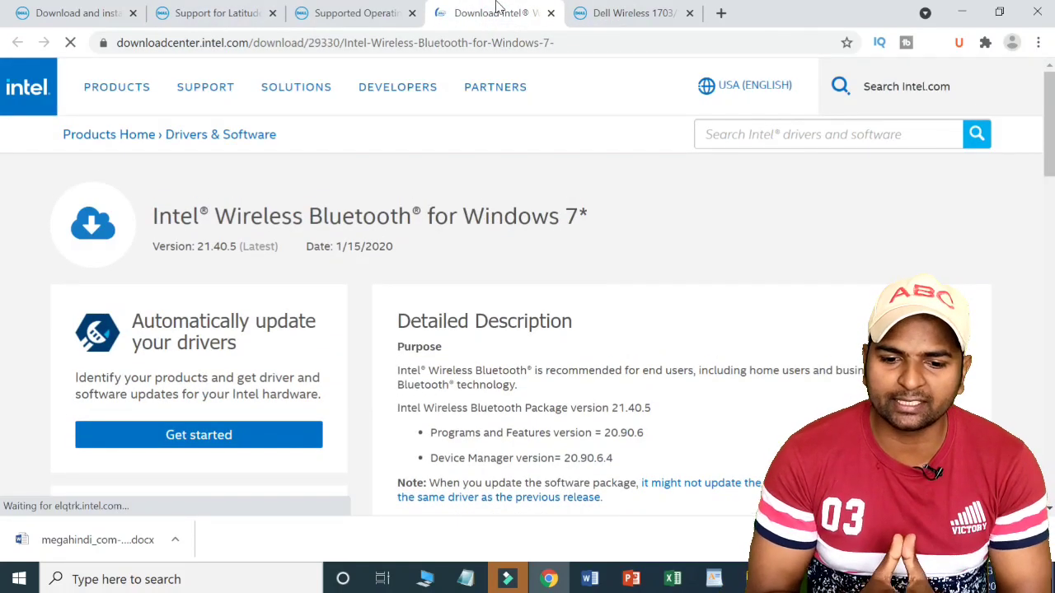
click(576, 14)
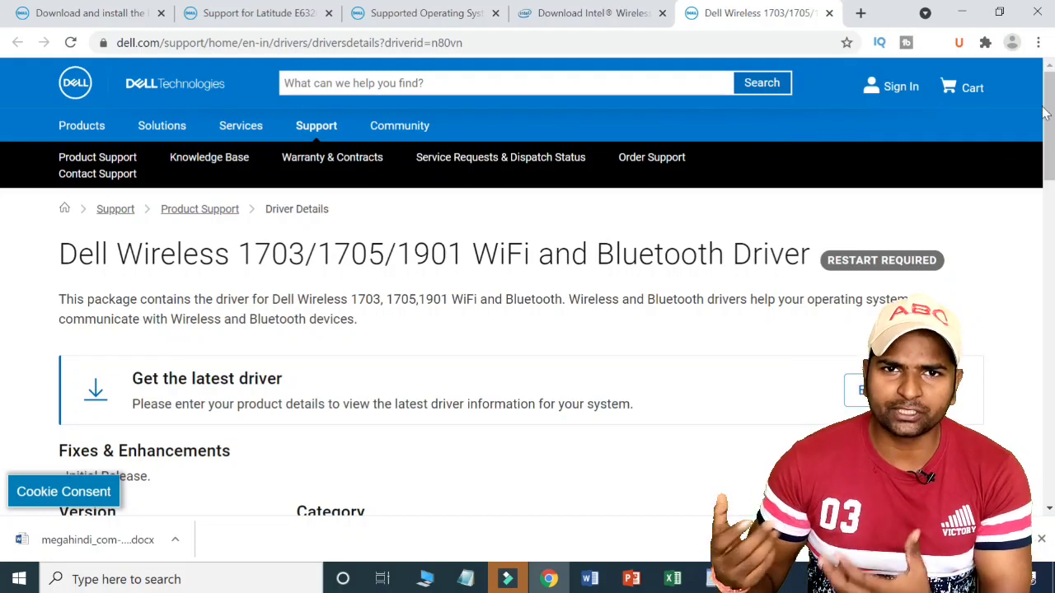
mouse_move(1050, 122)
mouse_down()
mouse_move(1049, 287)
mouse_move(1043, 106)
mouse_up()
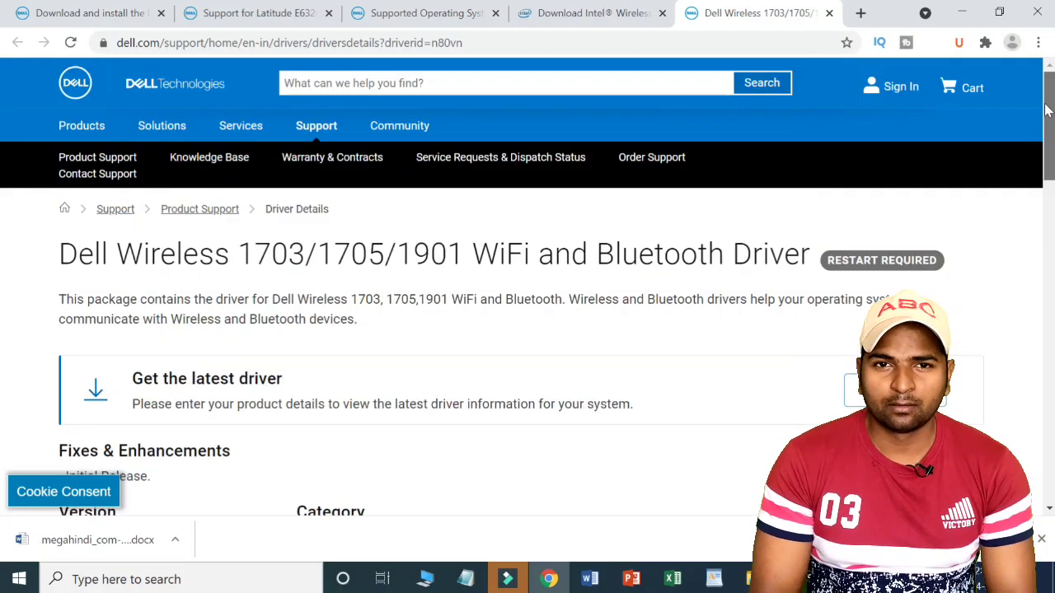
scroll(2, 140, down, 1)
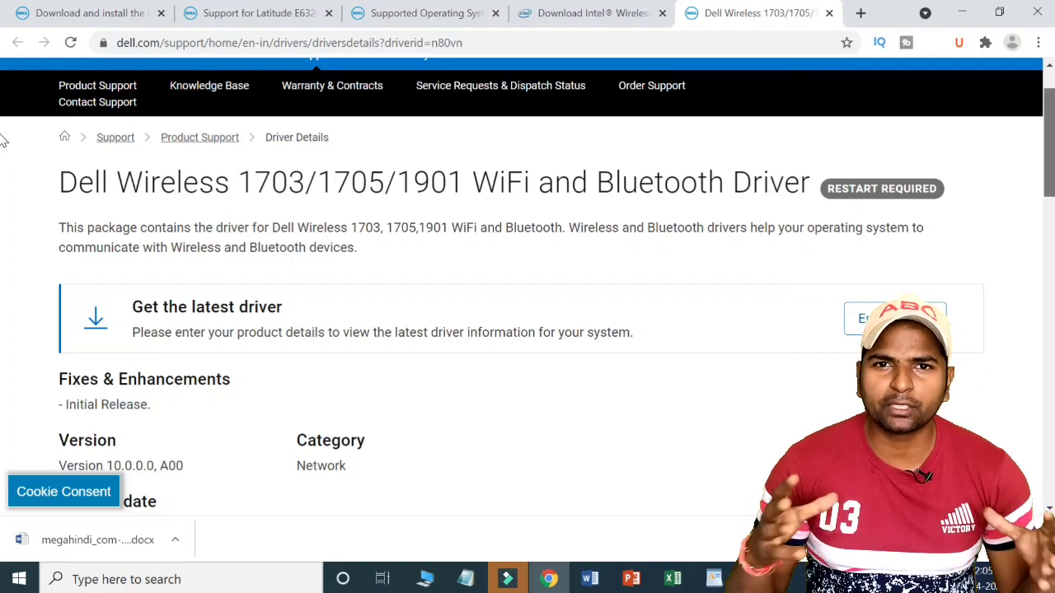
scroll(970, 306, up, 1)
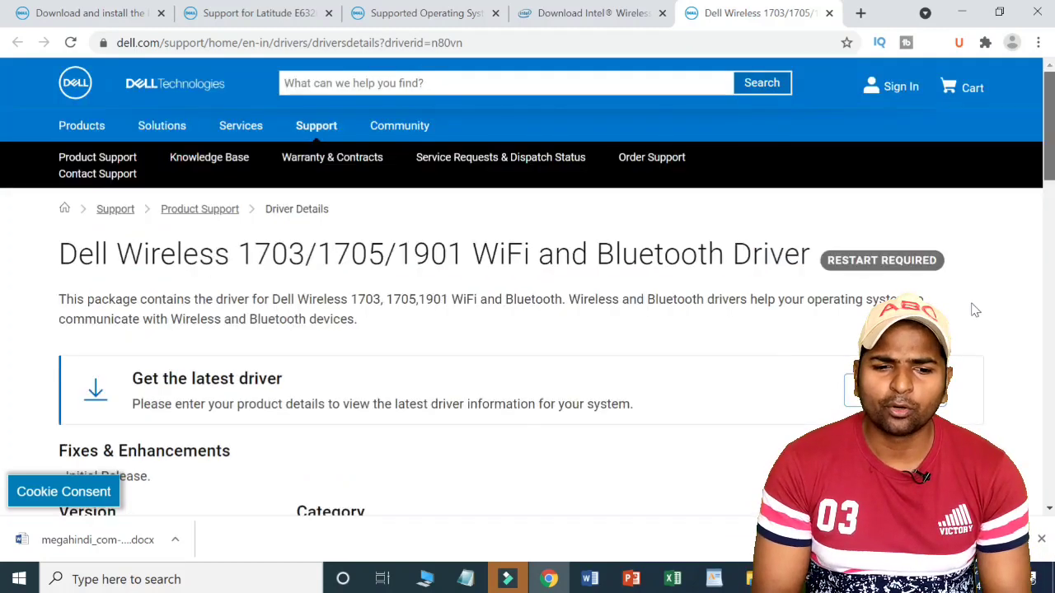
scroll(1016, 200, down, 5)
scroll(1016, 200, up, 5)
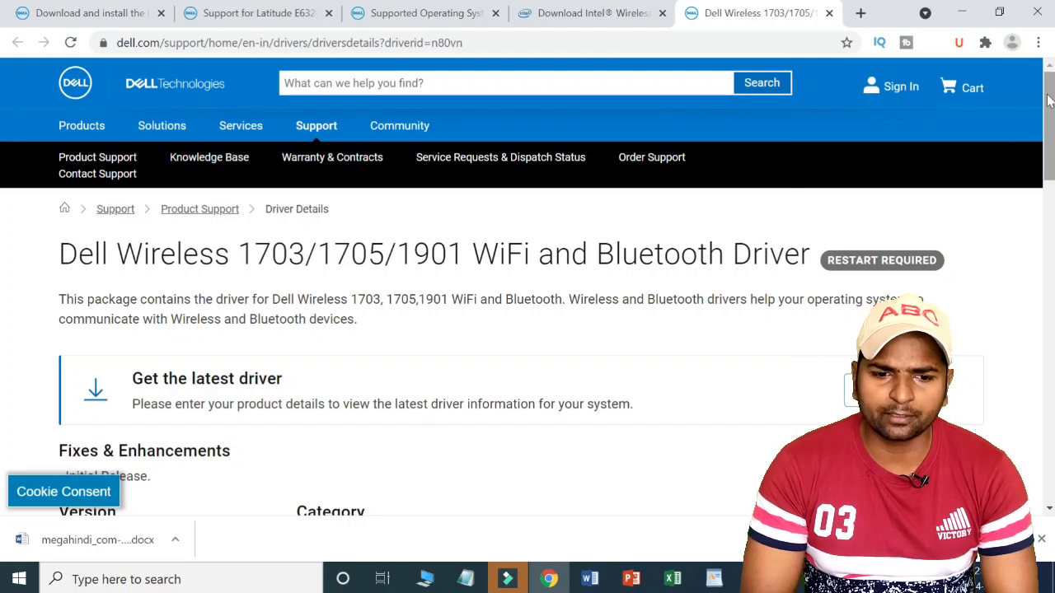
mouse_move(1049, 136)
mouse_down()
mouse_move(1049, 215)
mouse_move(1051, 129)
mouse_up()
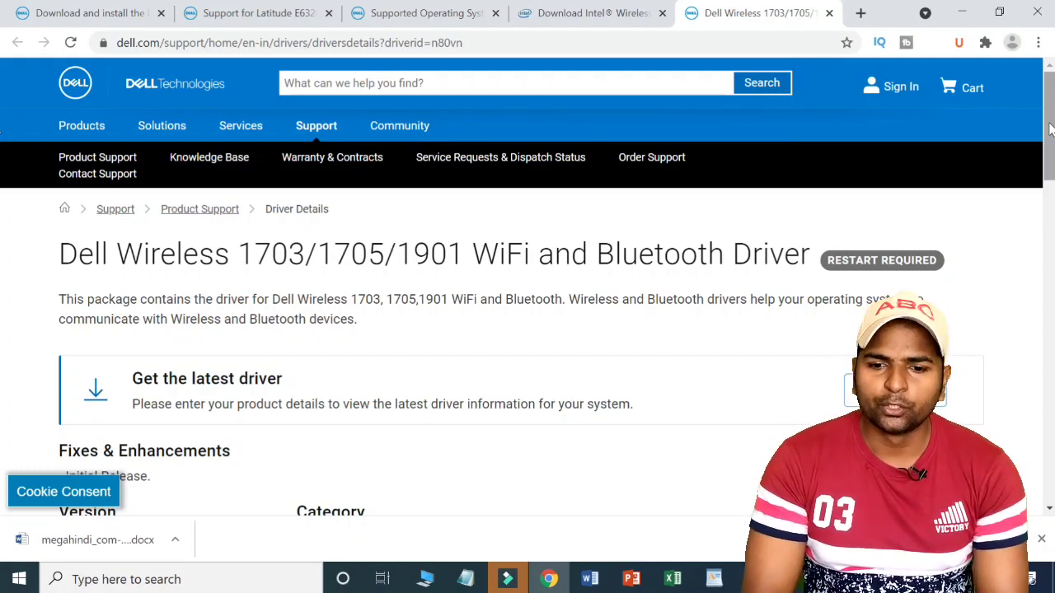
drag(1051, 129, 1053, 103)
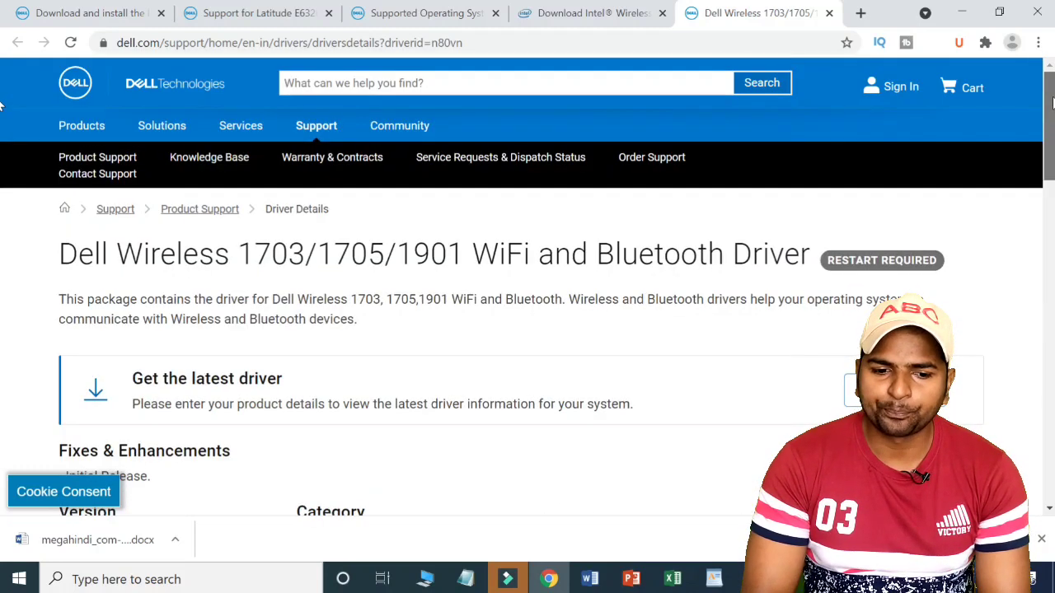
Return to the Latitude E6320 Drivers & Downloads page and bring up its driver search form
click(611, 8)
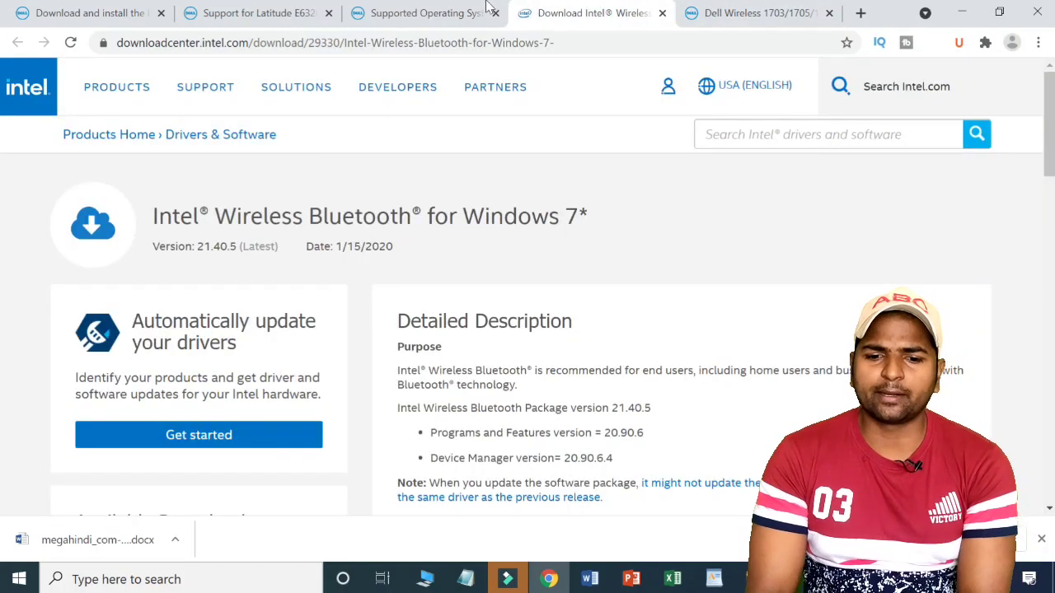
click(445, 13)
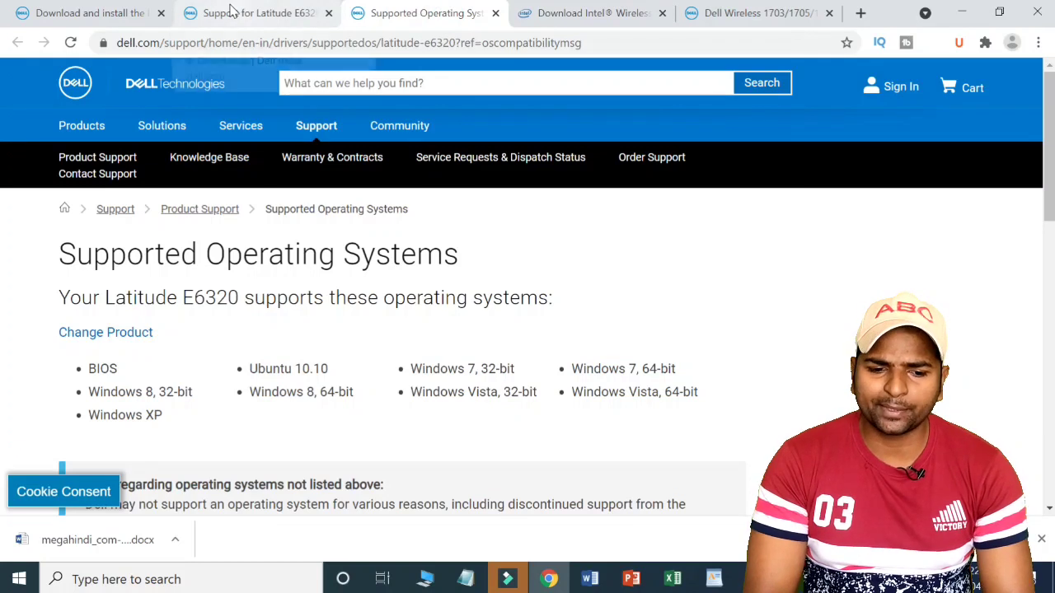
click(253, 12)
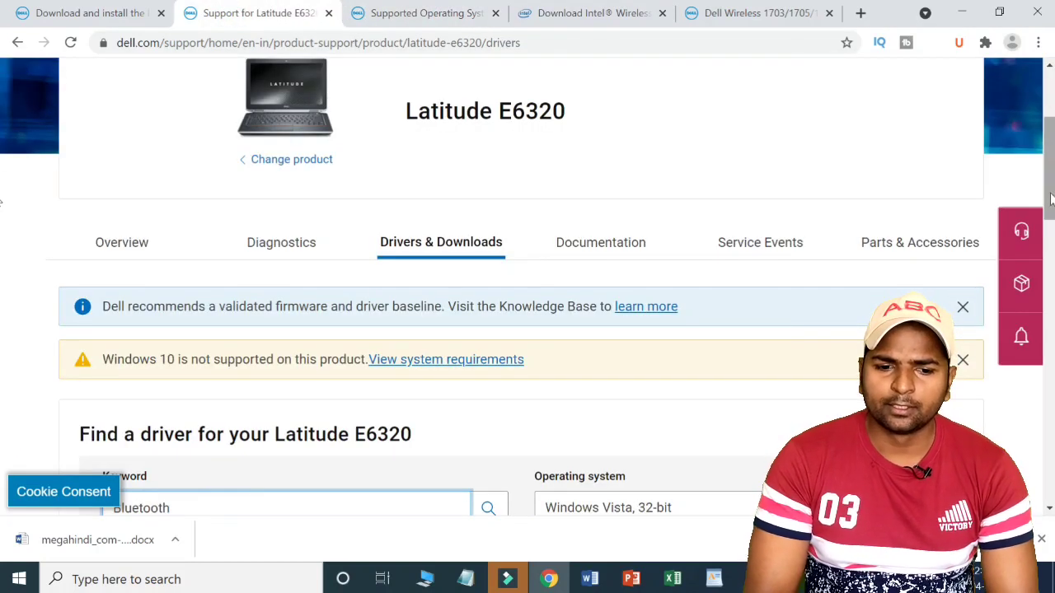
drag(1049, 194, 1049, 147)
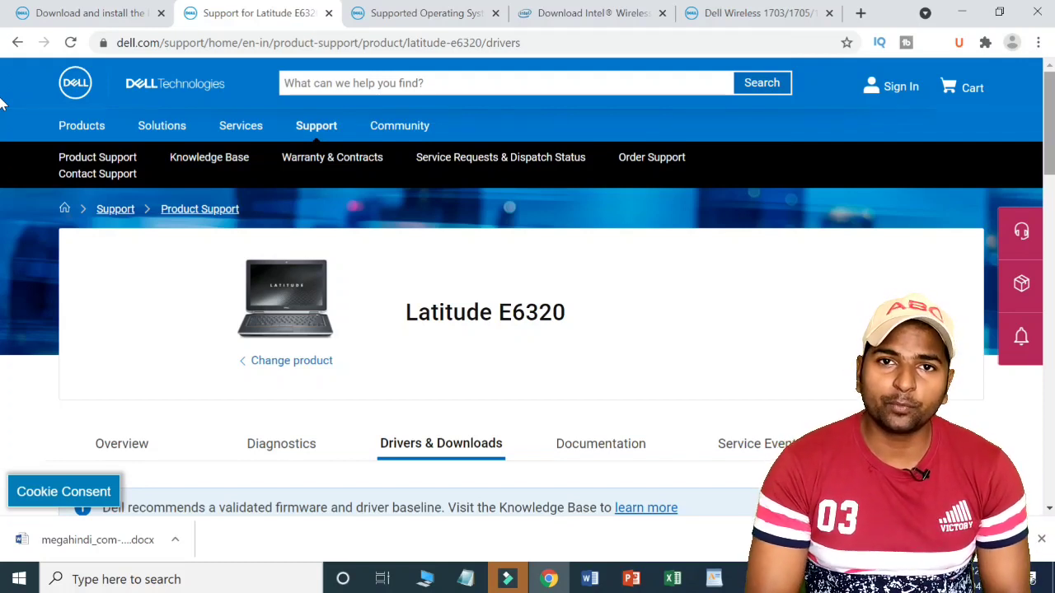
drag(1052, 107, 1051, 152)
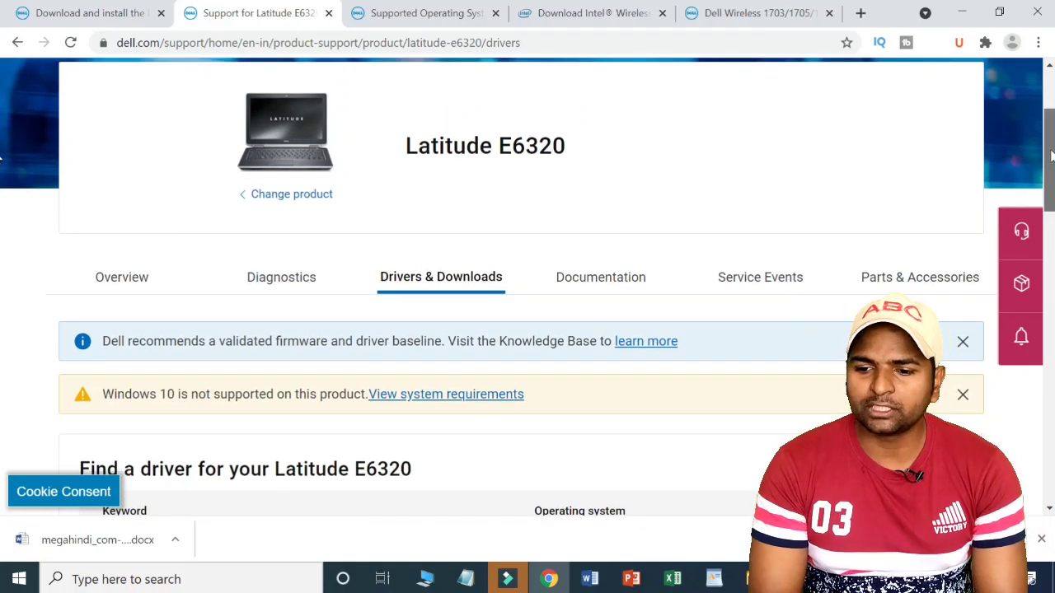
drag(1052, 157, 1052, 181)
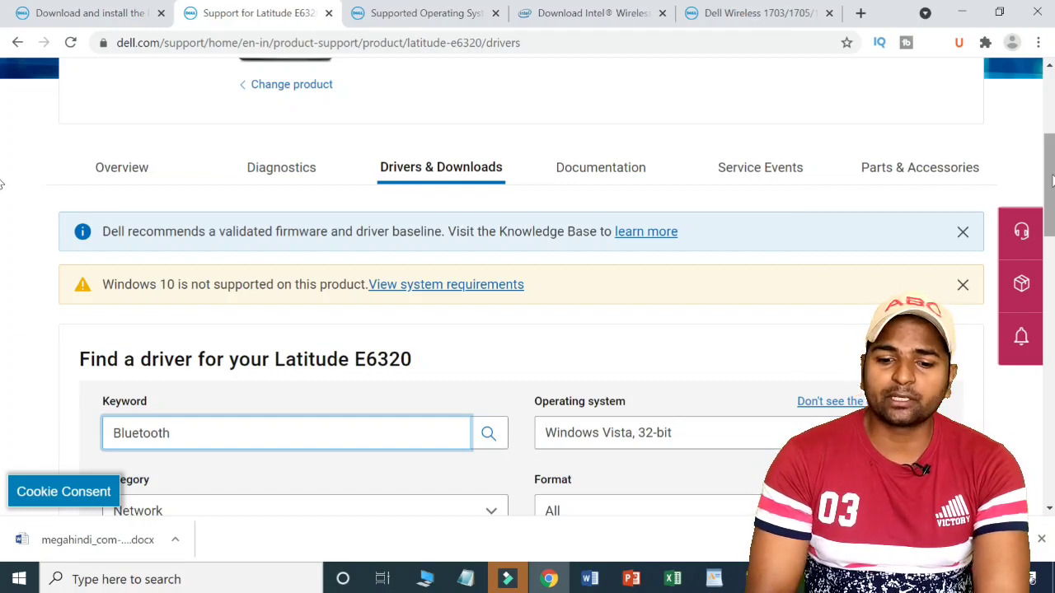
scroll(2, 198, down, 2)
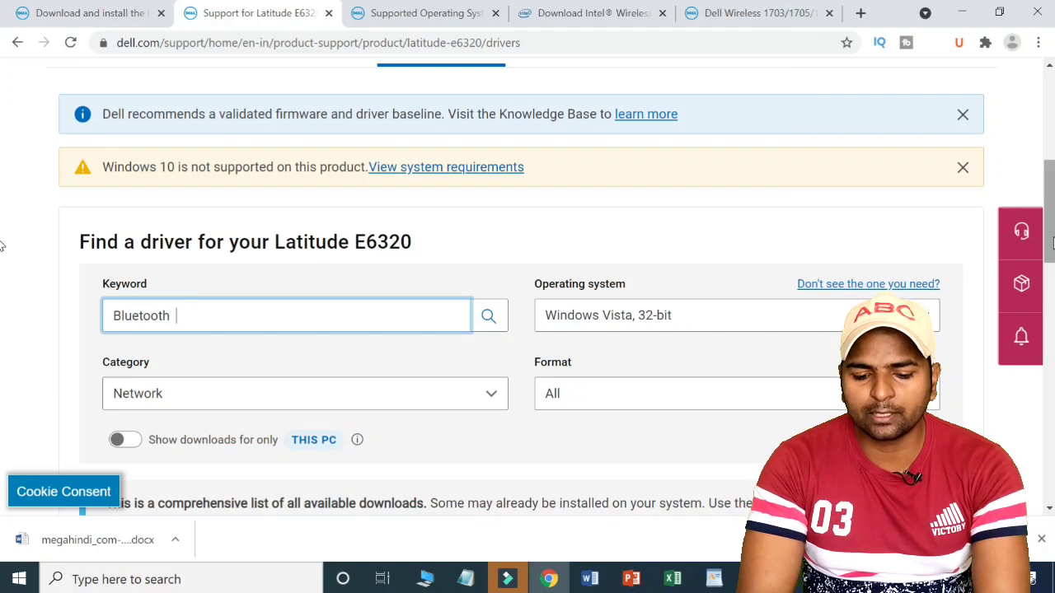
scroll(3, 264, down, 2)
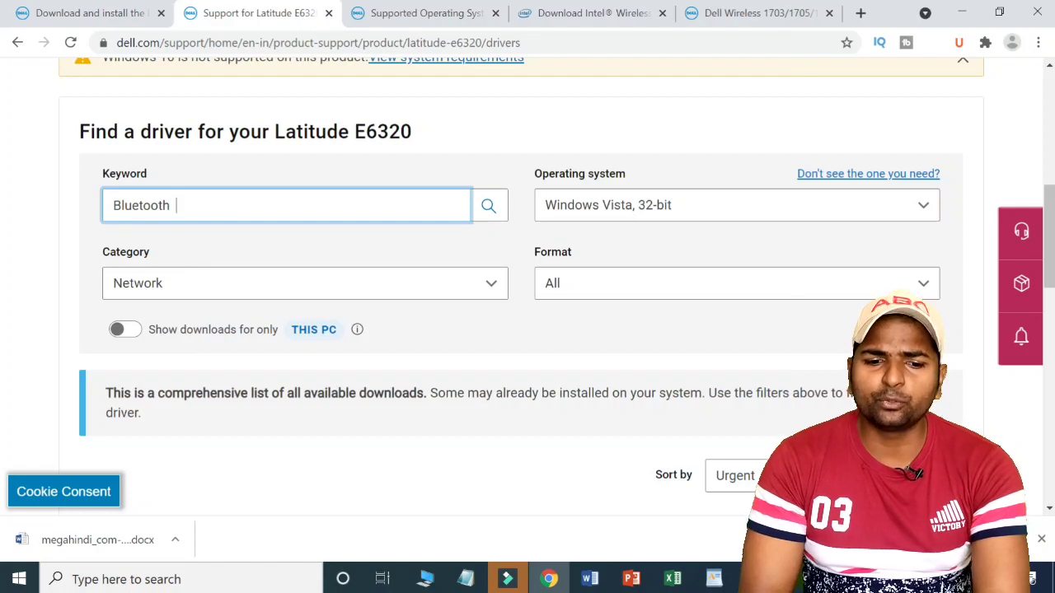
Replace the driver search keyword with "bluetooth"
click(392, 205)
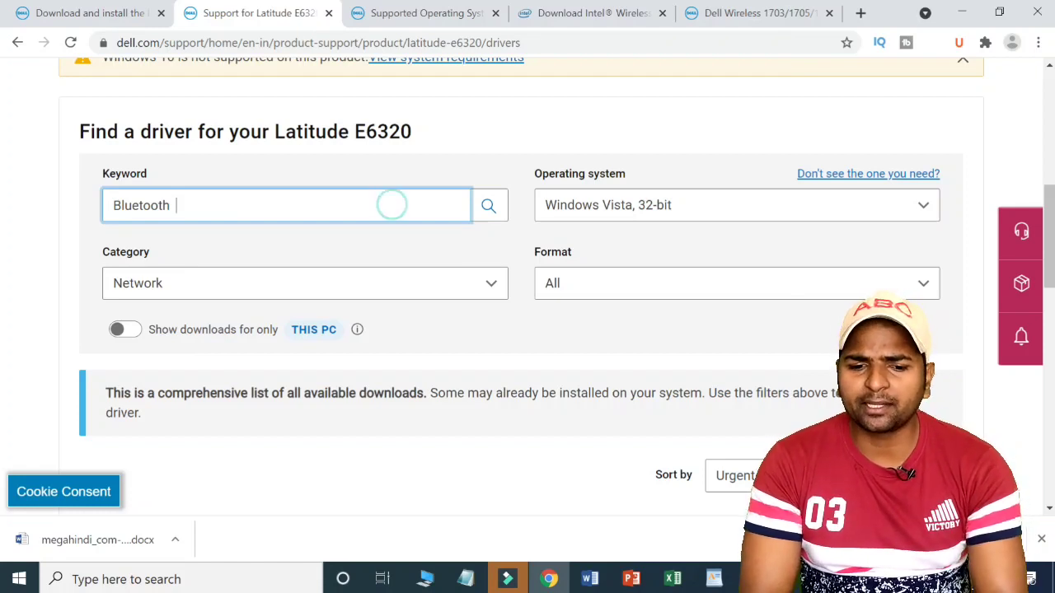
key(BackSpace)
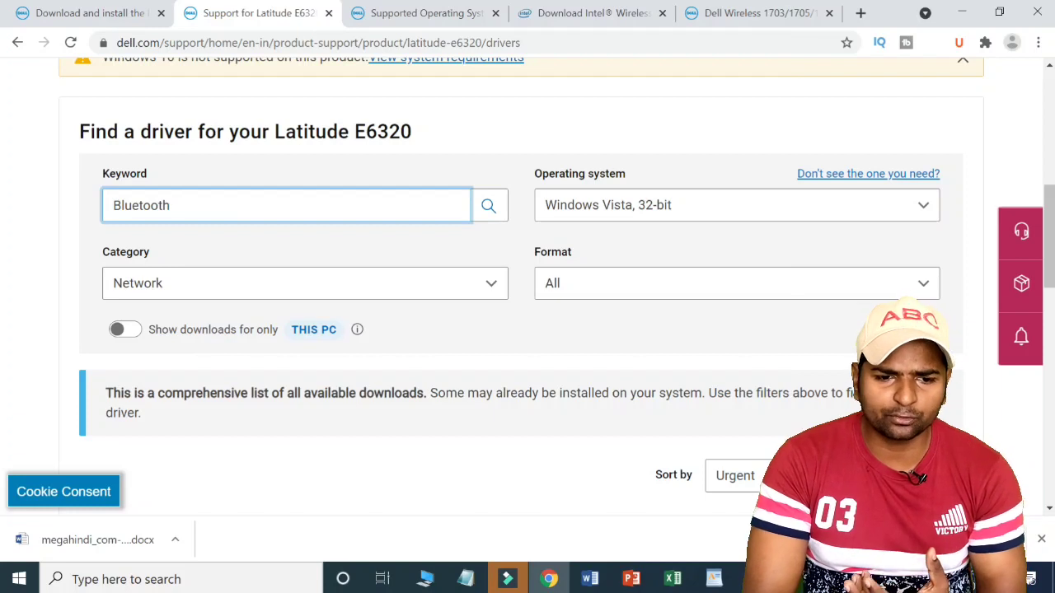
key(BackSpace)
key(BackSpace)
key(BackSpace)
key(BackSpace)
key(BackSpace)
key(BackSpace)
key(BackSpace)
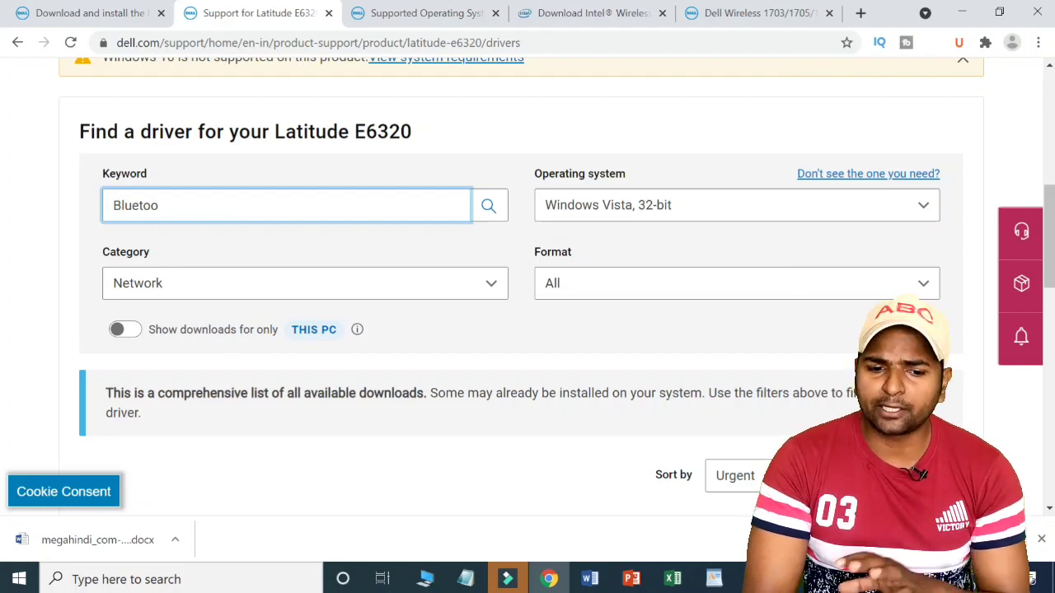
key(BackSpace)
key(BackSpace)
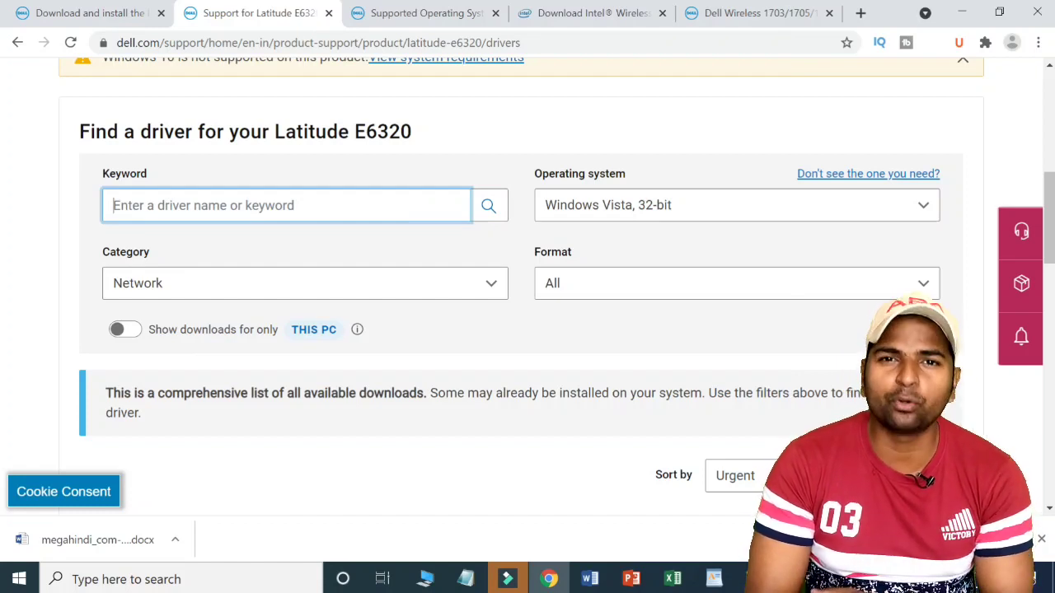
text(b)
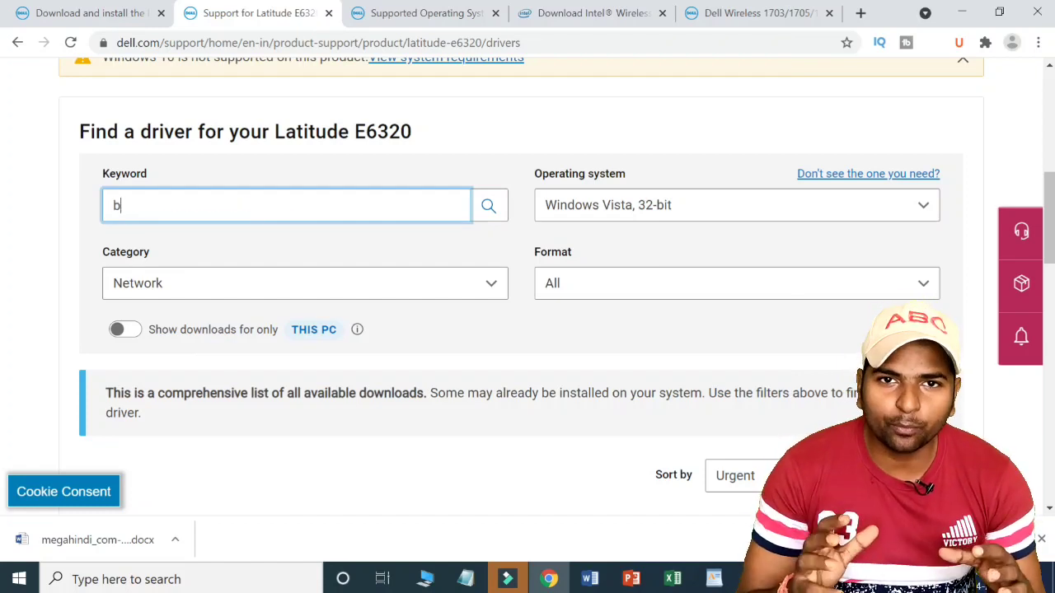
text(luetooth)
key(Tab)
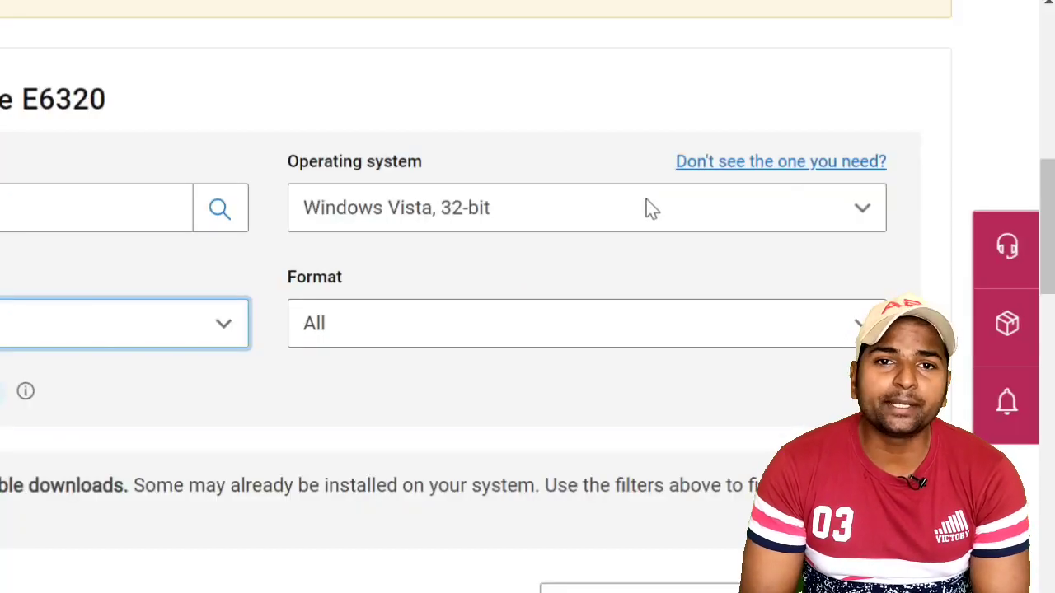
Keep the driver category on Network and set the operating system to Windows 7, 32-bit
click(647, 200)
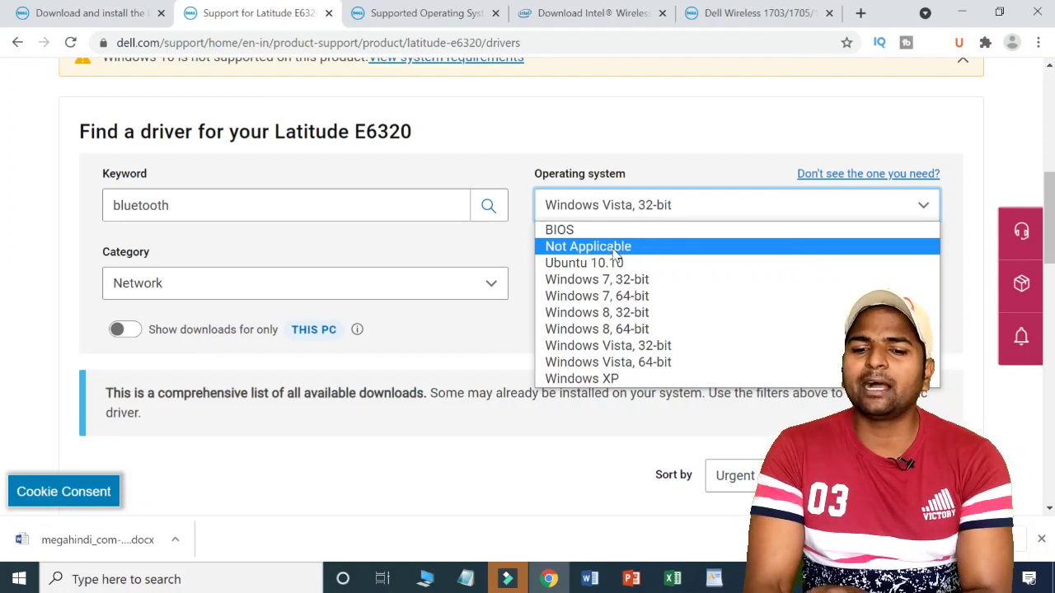
click(526, 139)
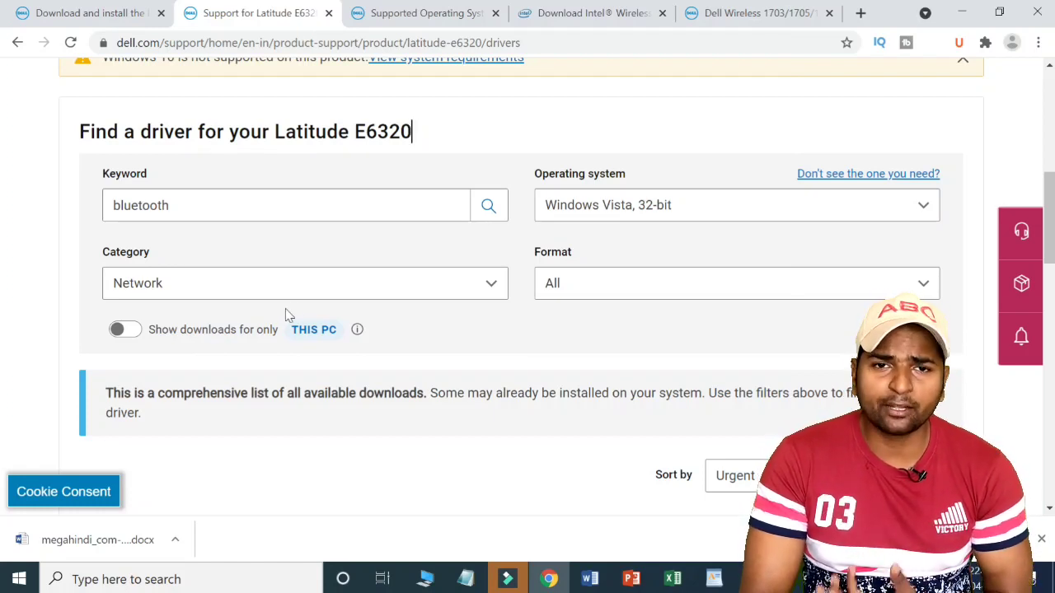
click(356, 289)
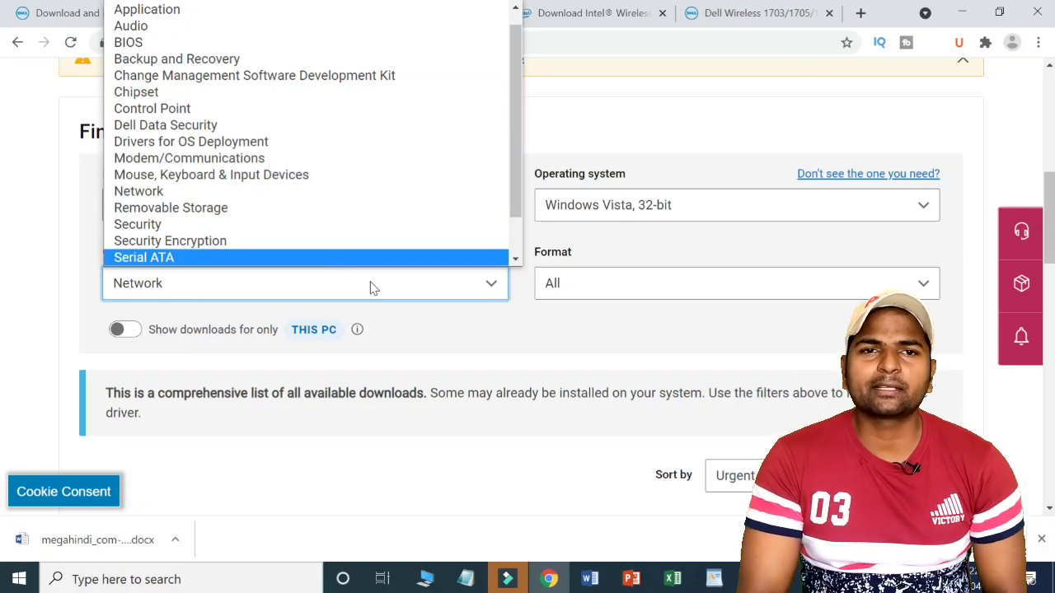
click(422, 287)
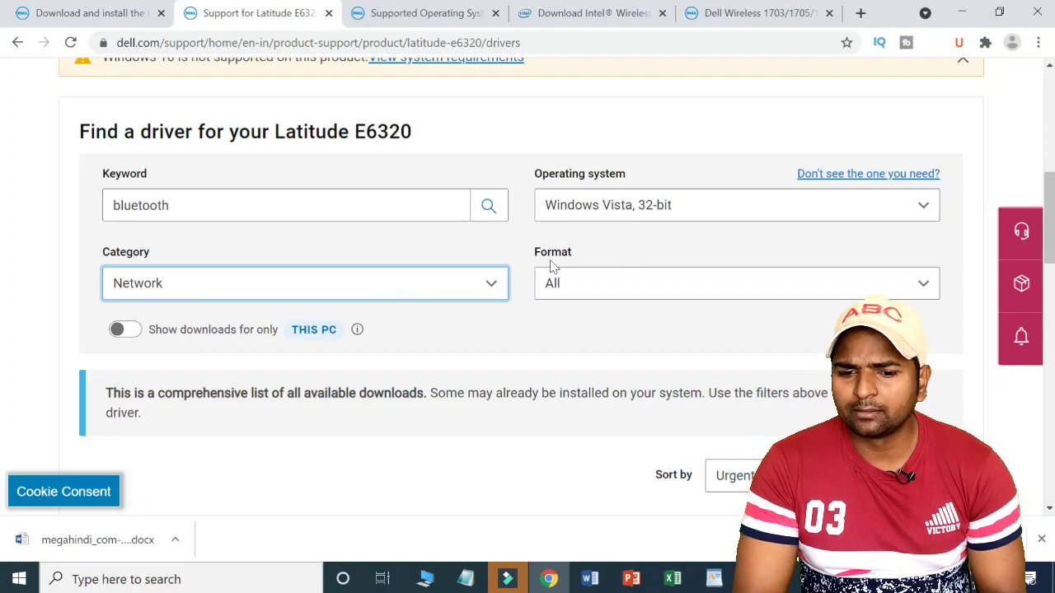
click(759, 206)
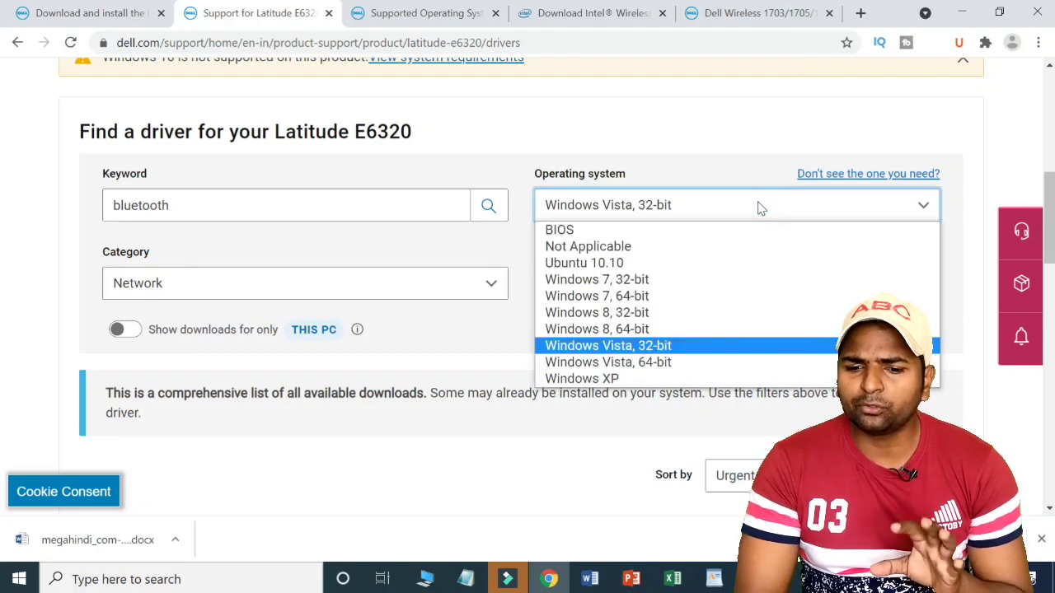
click(636, 282)
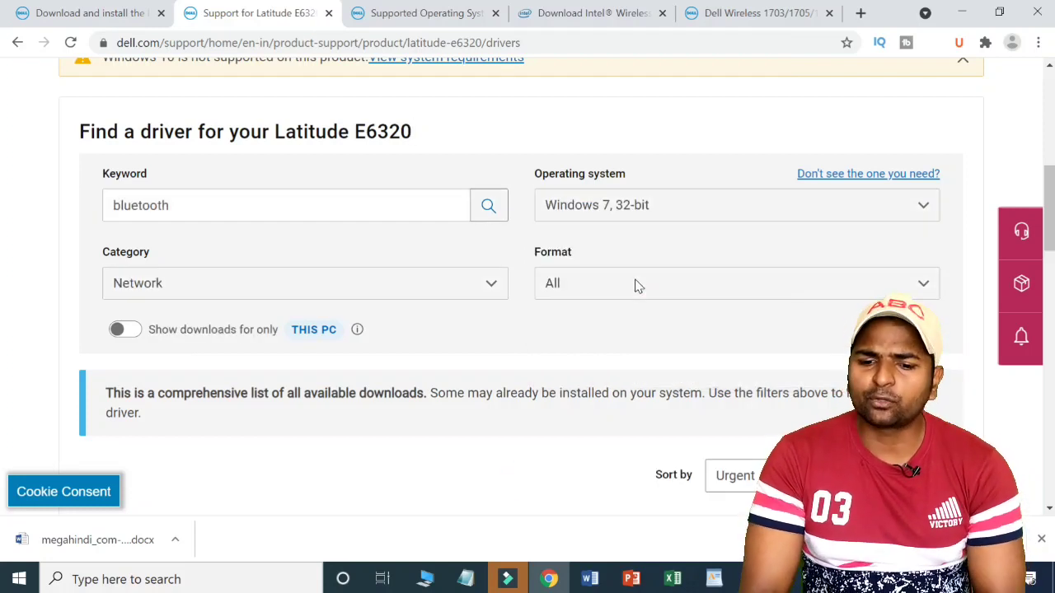
Try the format filter for a zip or cab file containing the users guide in HTML, and restore it to All
click(678, 286)
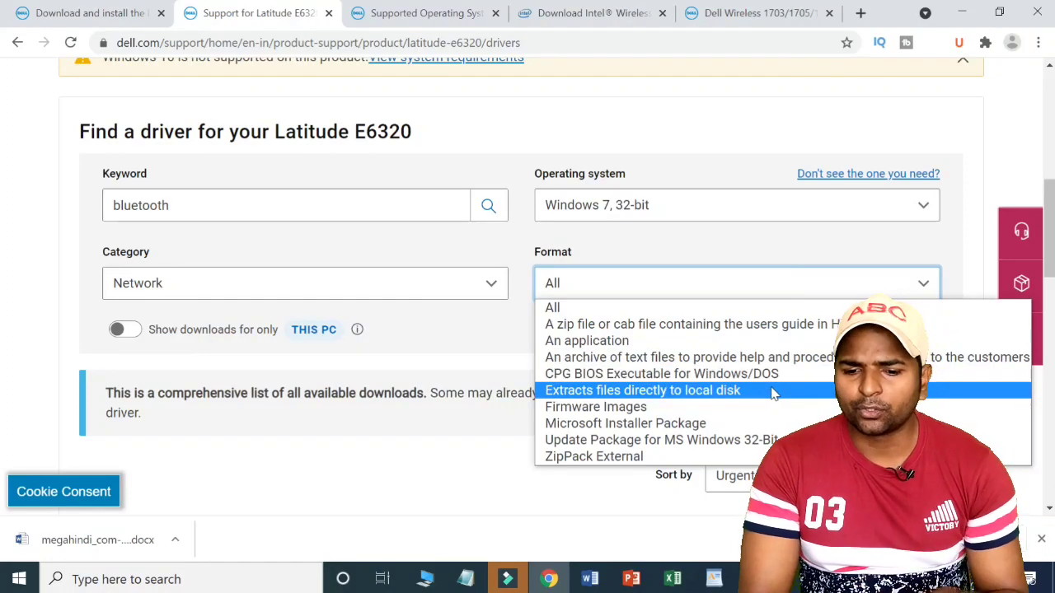
click(698, 330)
click(778, 284)
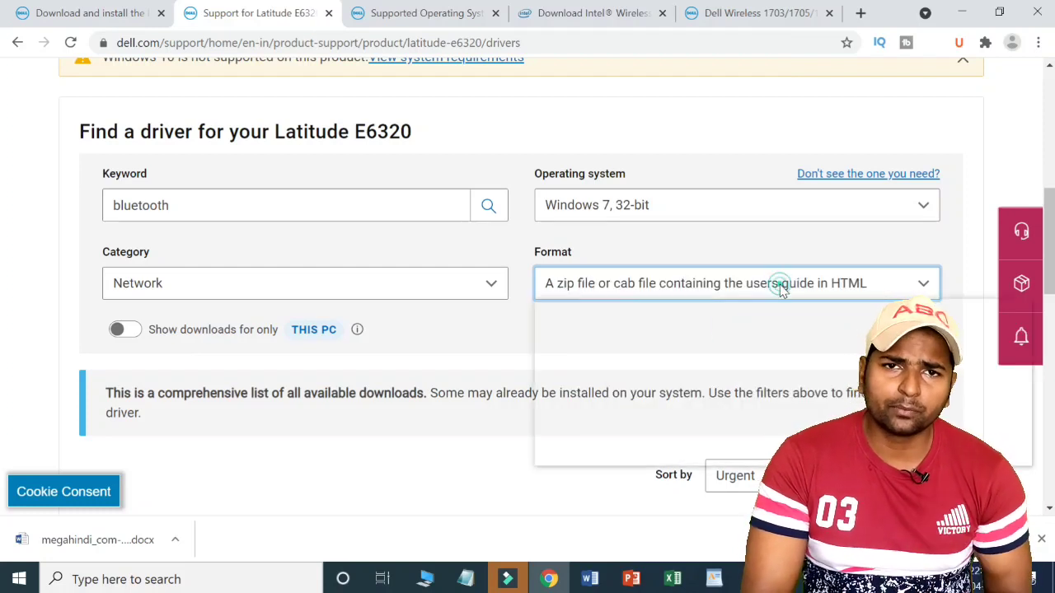
click(652, 313)
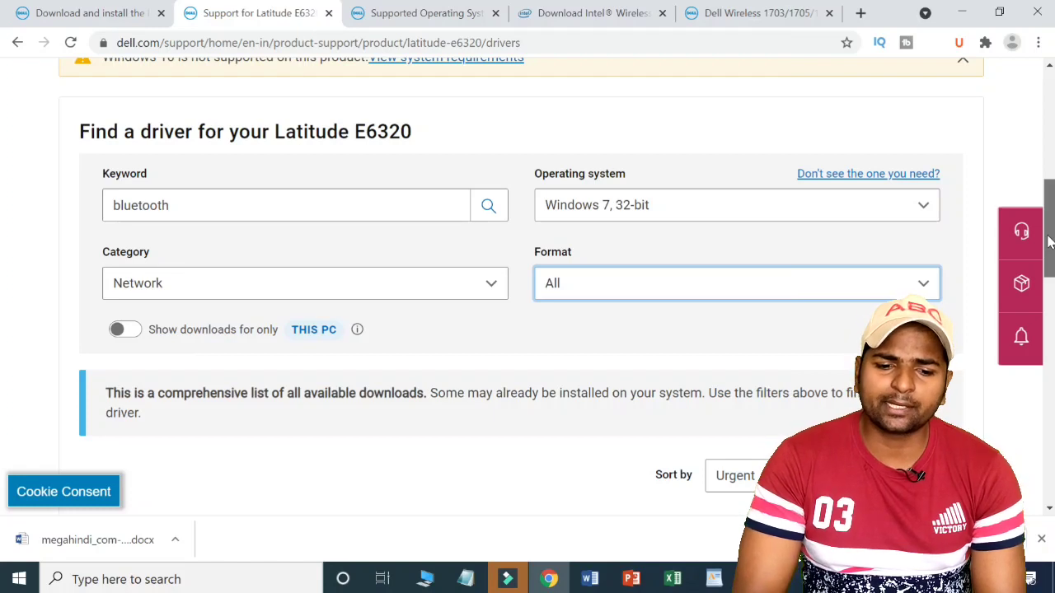
drag(1049, 241, 1049, 243)
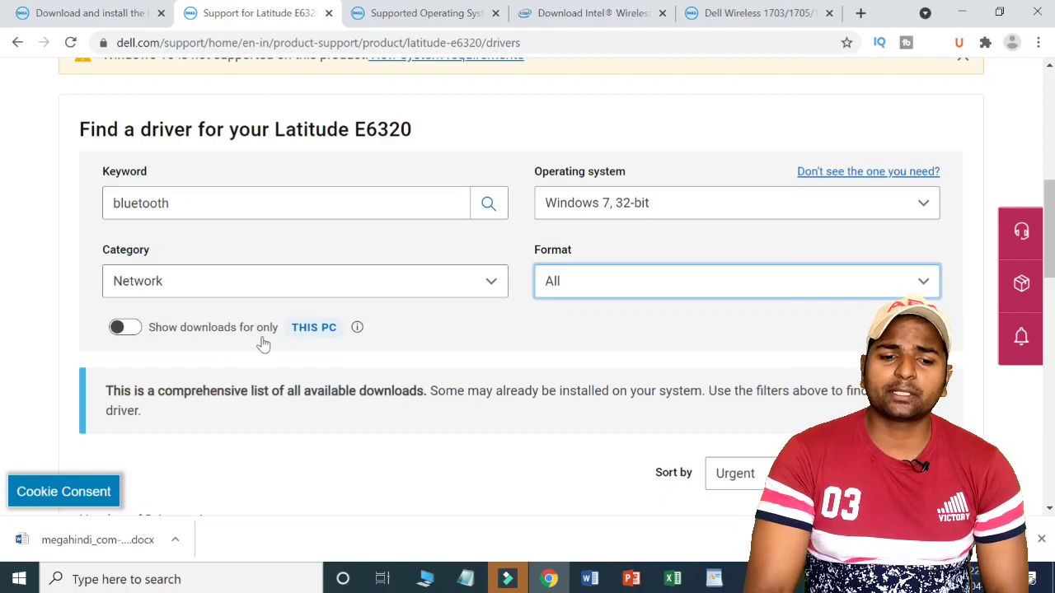
click(124, 328)
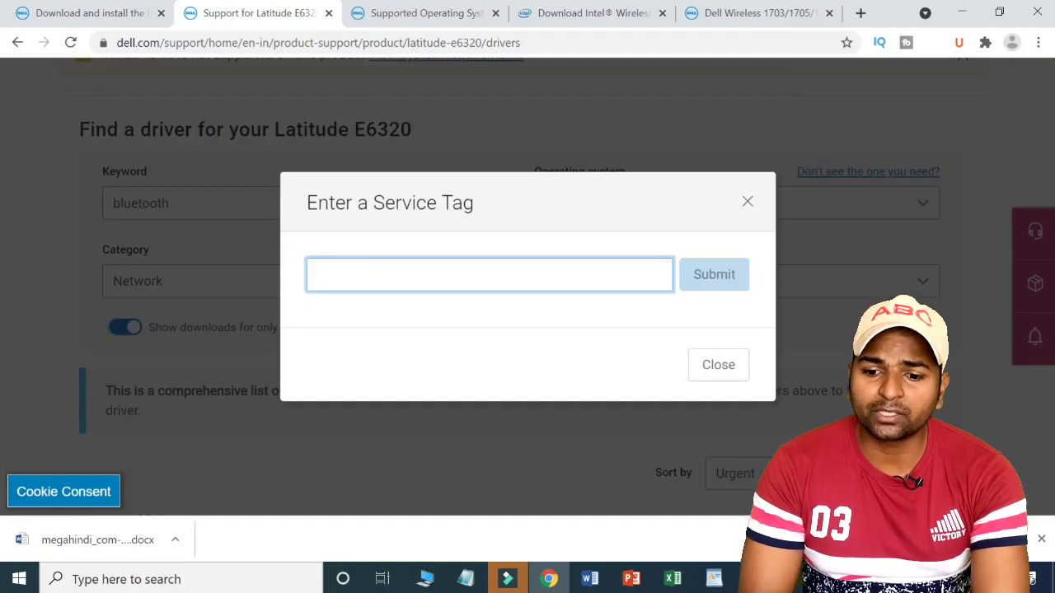
click(744, 202)
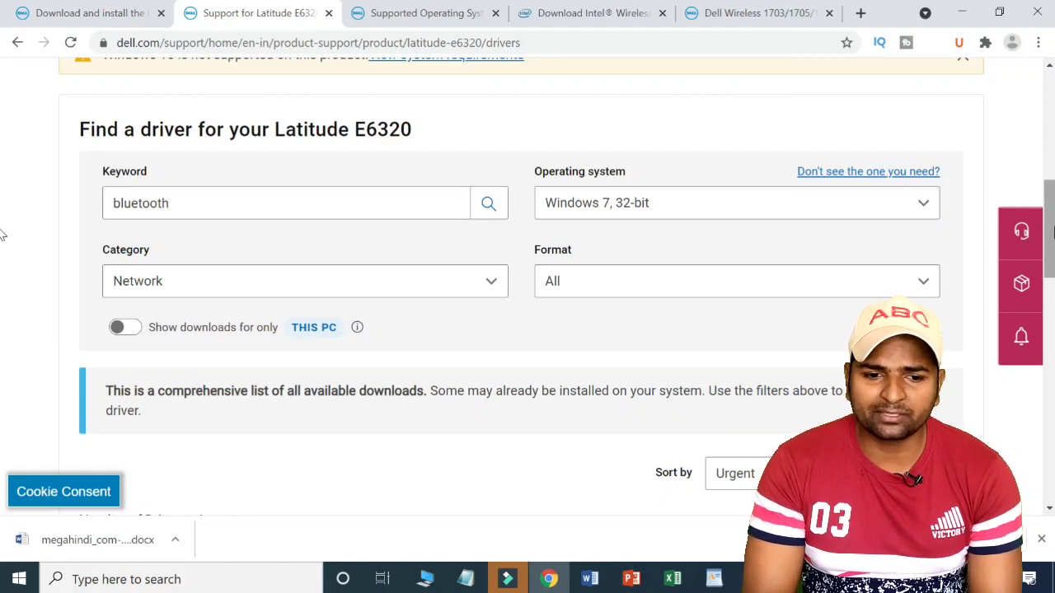
Examine the list of drivers matching the Bluetooth search for the Latitude E6320
scroll(3, 247, down, 3)
scroll(2, 282, down, 1)
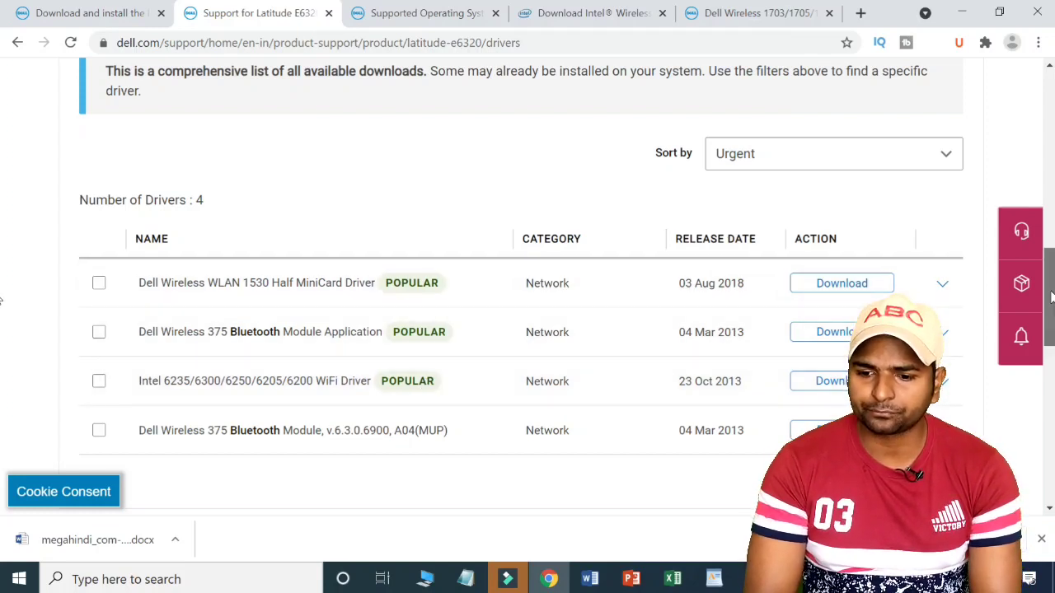
Keep the operating system filter on Windows 7, 32-bit and download the Dell Wireless 375 Bluetooth Module Application
drag(1051, 296, 1051, 145)
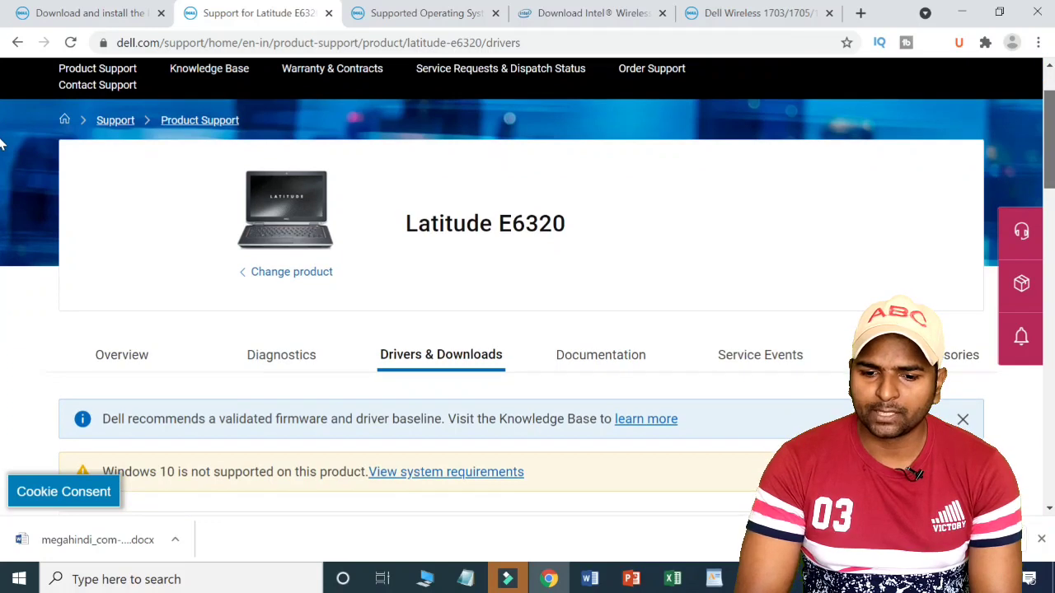
scroll(3, 203, down, 4)
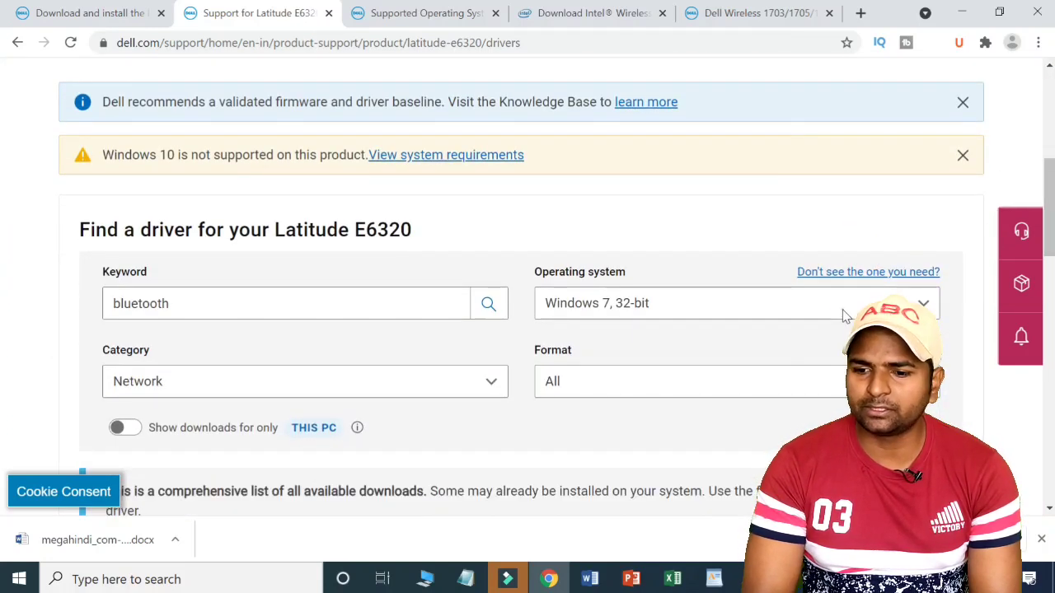
click(842, 315)
click(657, 402)
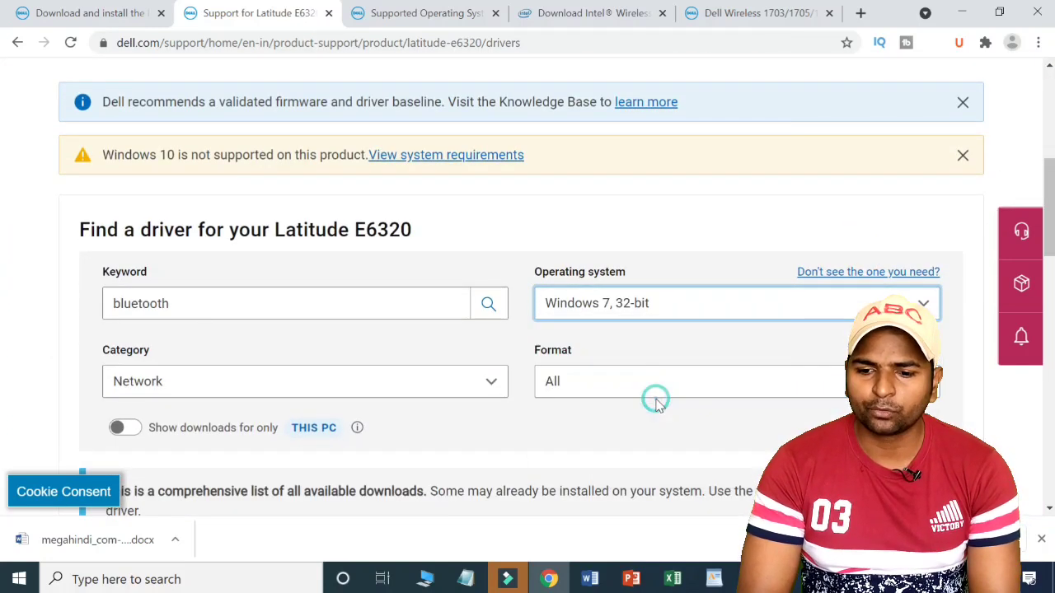
scroll(3, 242, down, 3)
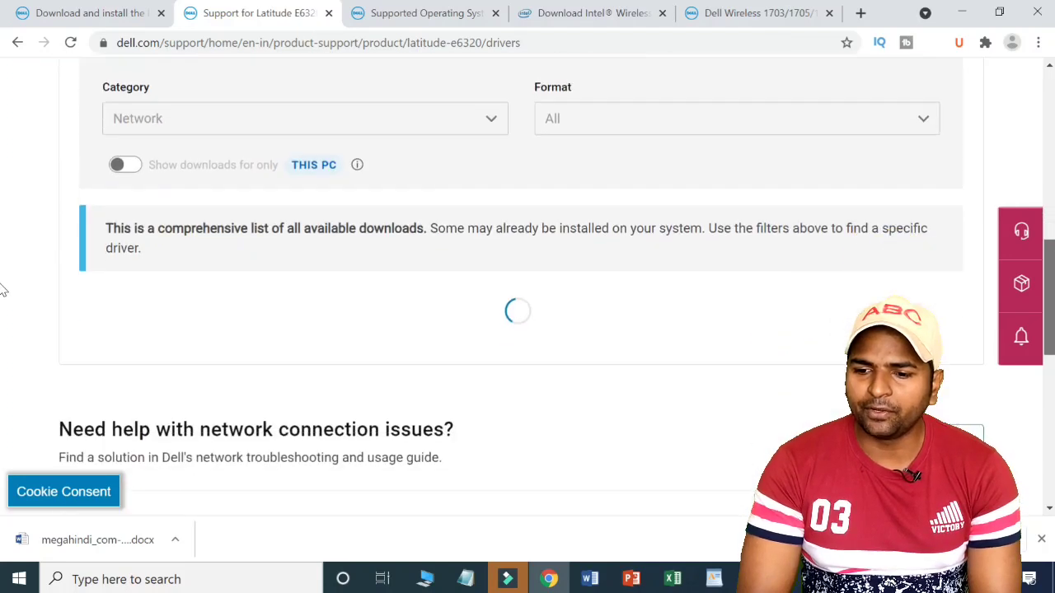
scroll(3, 296, down, 3)
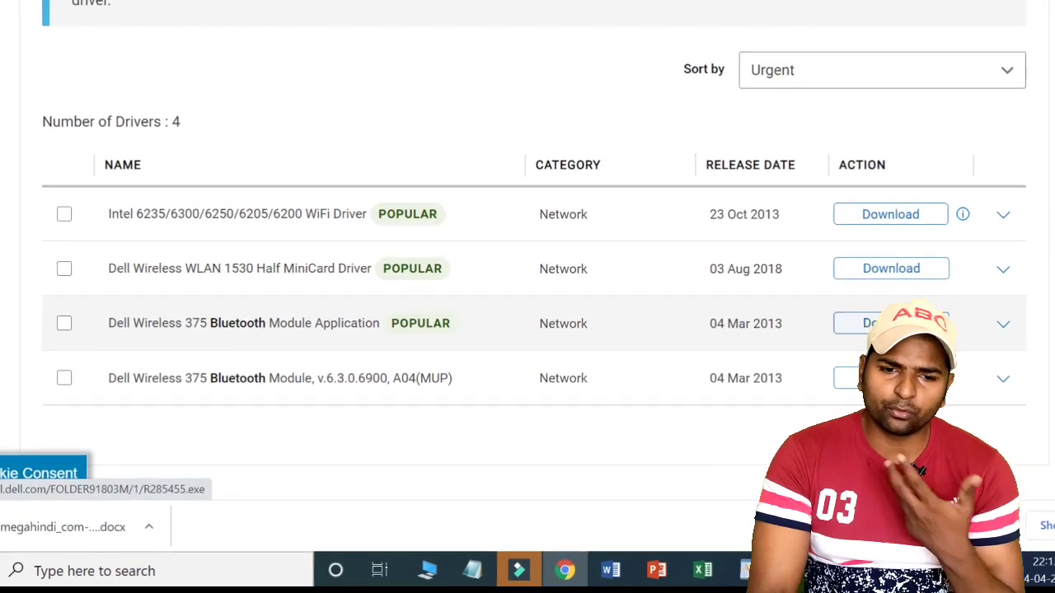
click(861, 323)
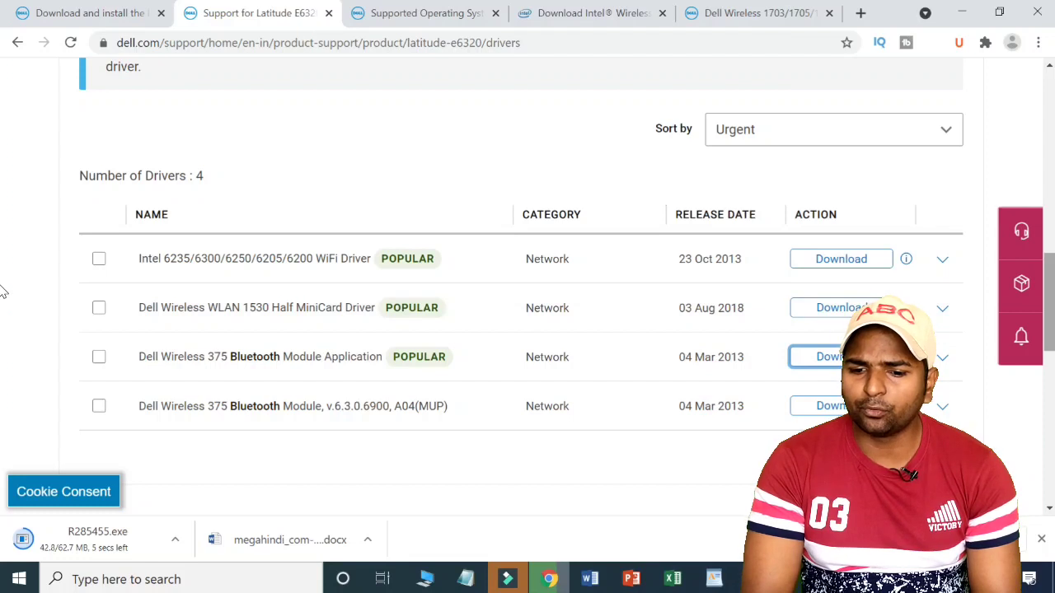
View the system requirements of the Latitude E6320 and check its supported operating systems
drag(1048, 284, 1052, 99)
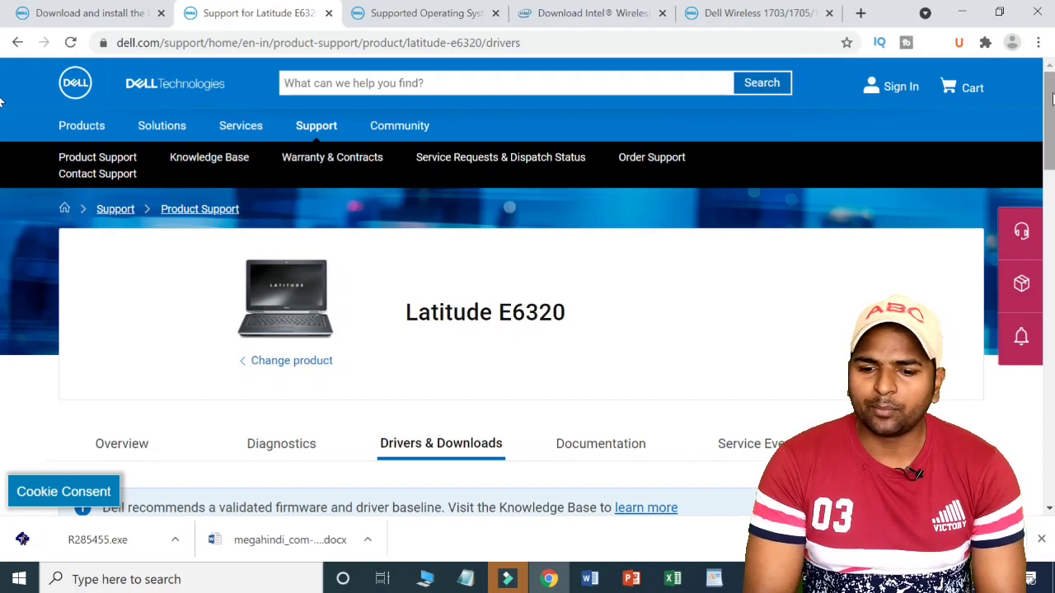
drag(1051, 97, 1052, 132)
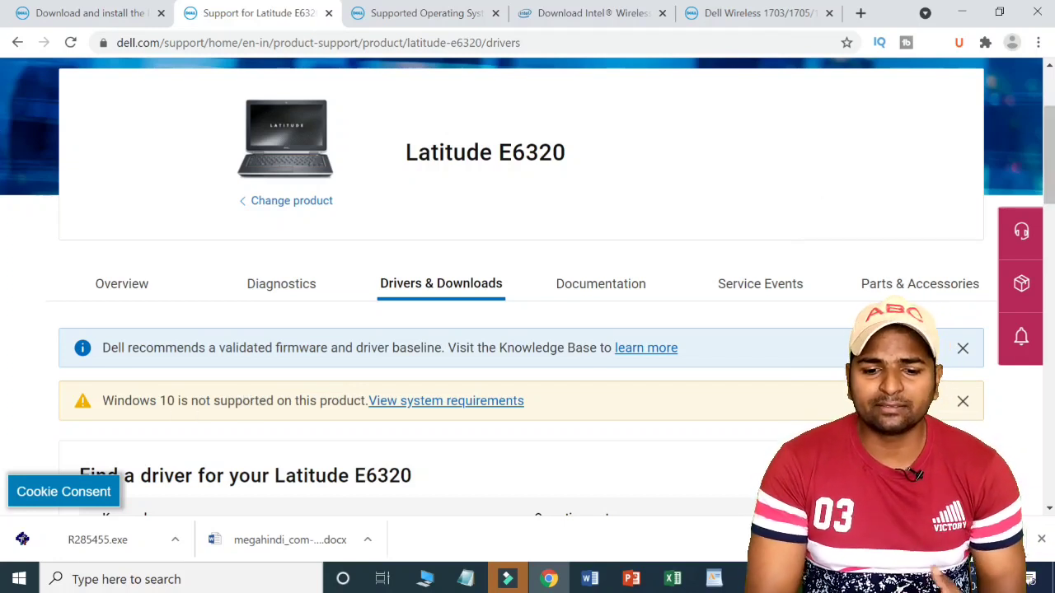
click(462, 401)
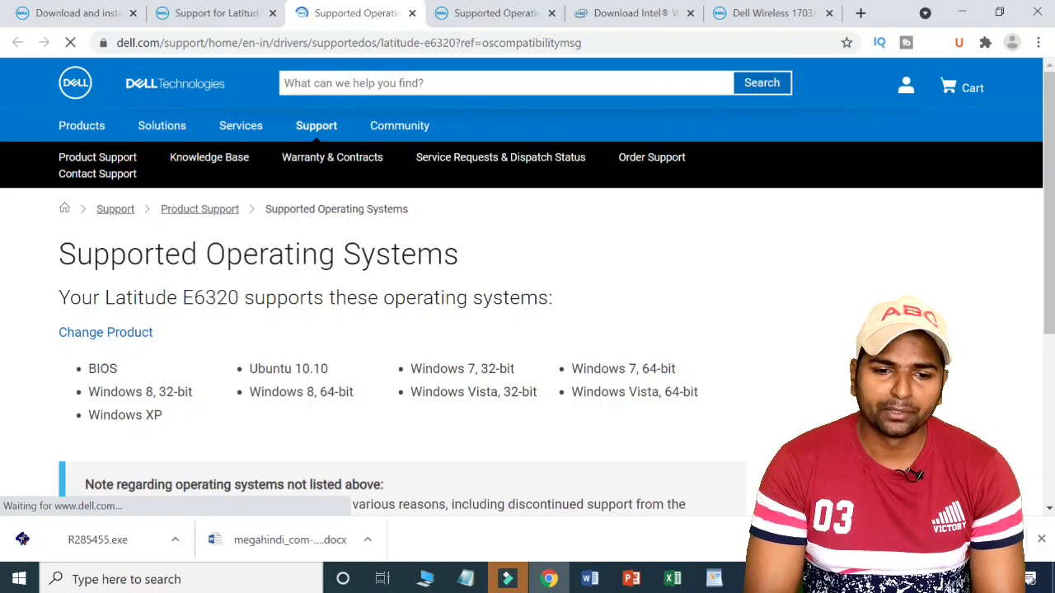
drag(1050, 182, 1052, 239)
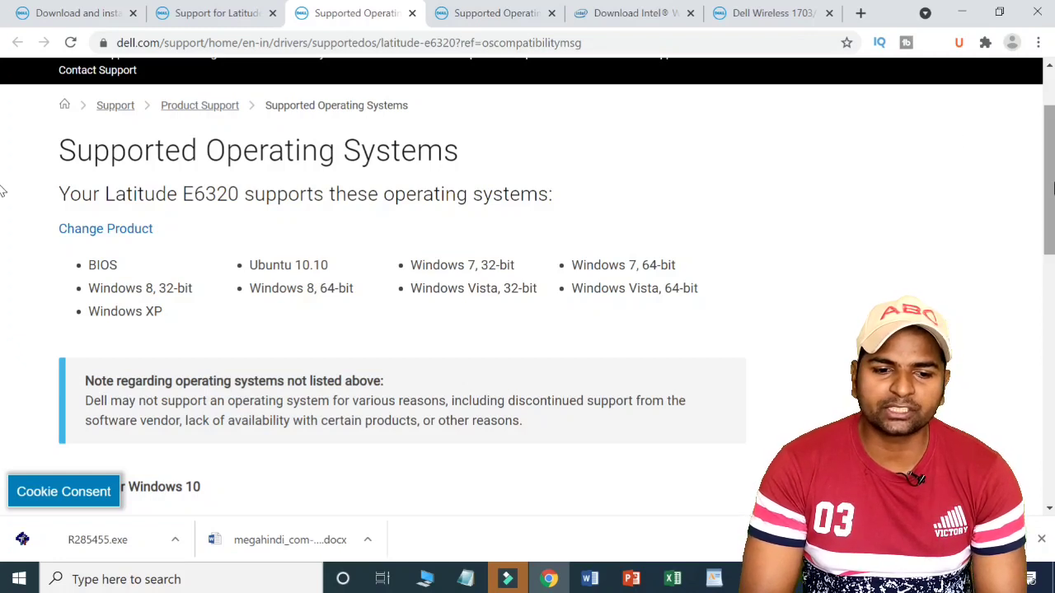
Change the product on the supported operating systems page to the G Series laptop Dell G5 15 5500
click(112, 233)
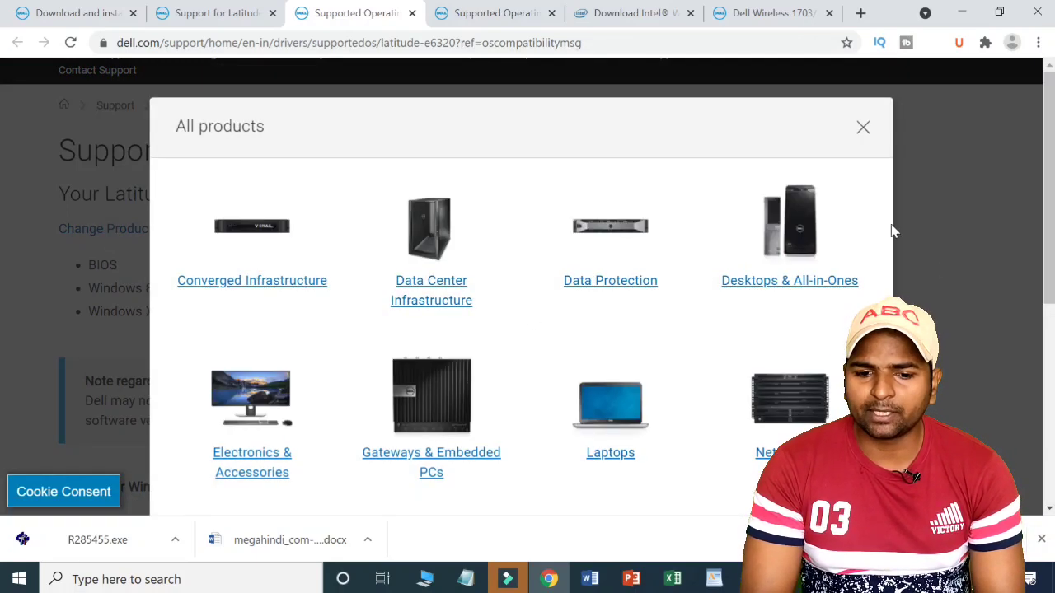
click(624, 451)
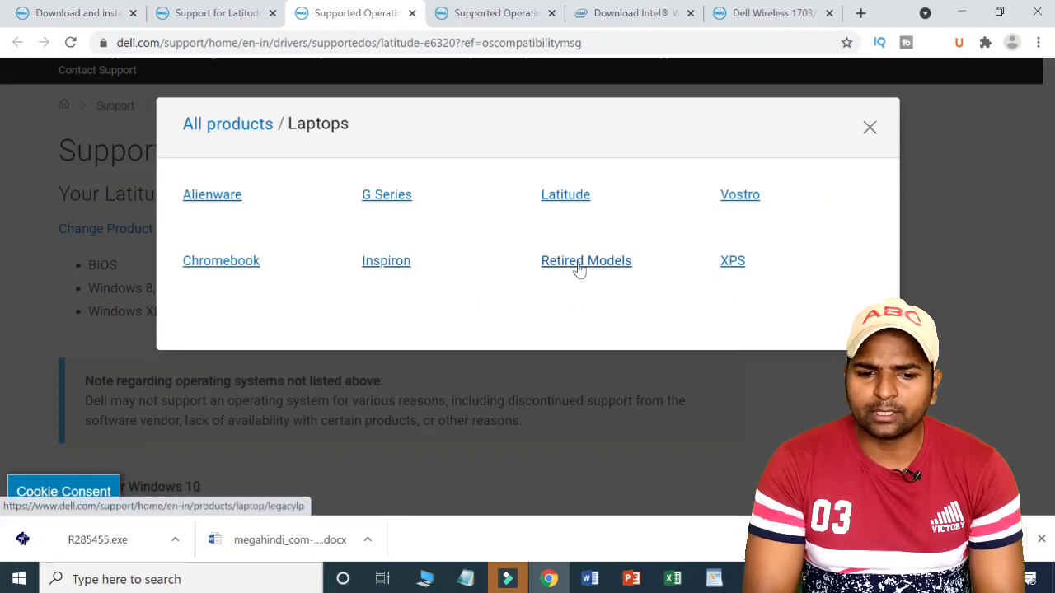
click(379, 196)
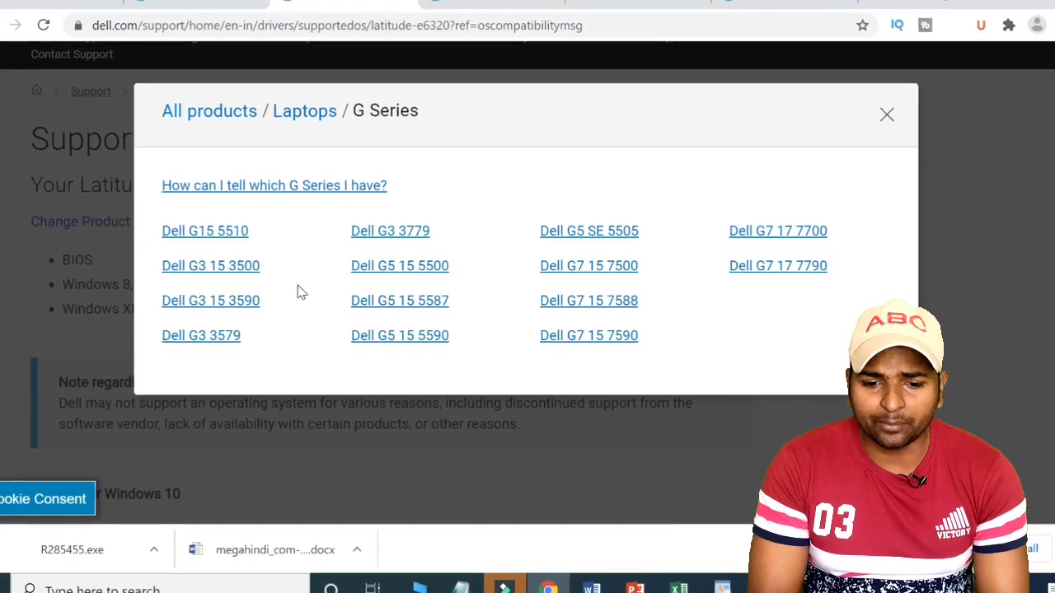
click(428, 279)
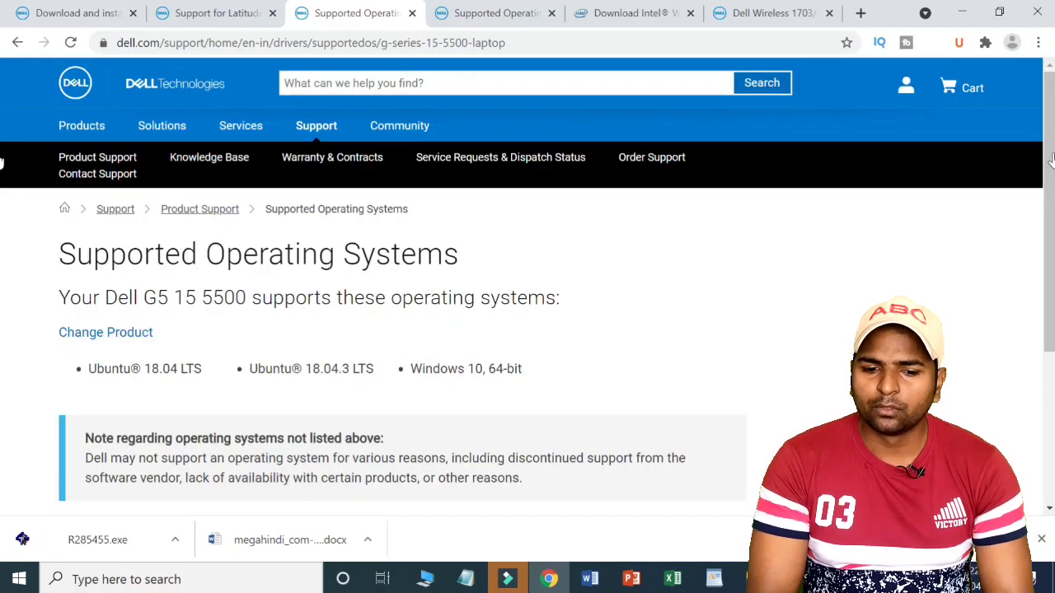
Read the Dell G5 15 5500 page's notes on Windows 10 and Windows 7 support and its operating system guides
drag(1051, 162, 1052, 259)
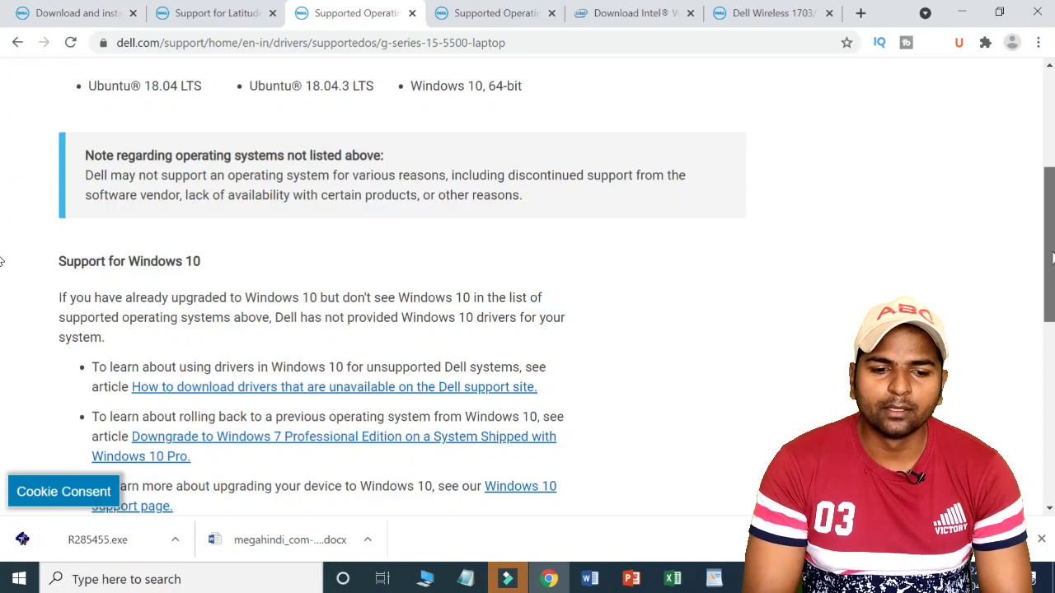
mouse_move(1051, 258)
mouse_down()
mouse_move(1049, 362)
mouse_move(1045, 303)
mouse_up()
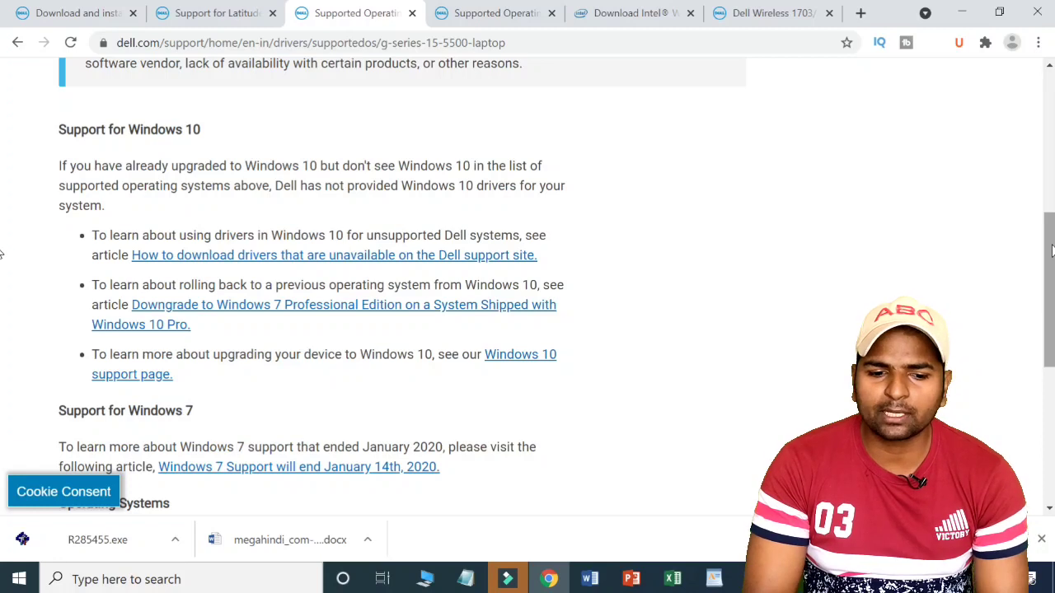
drag(1050, 251, 1051, 301)
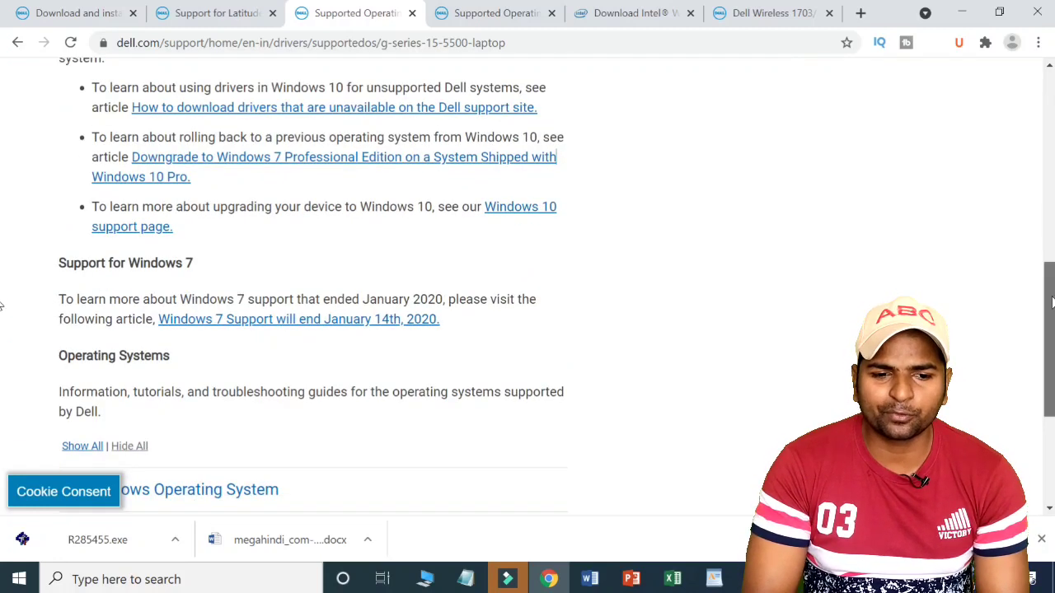
scroll(2, 334, down, 2)
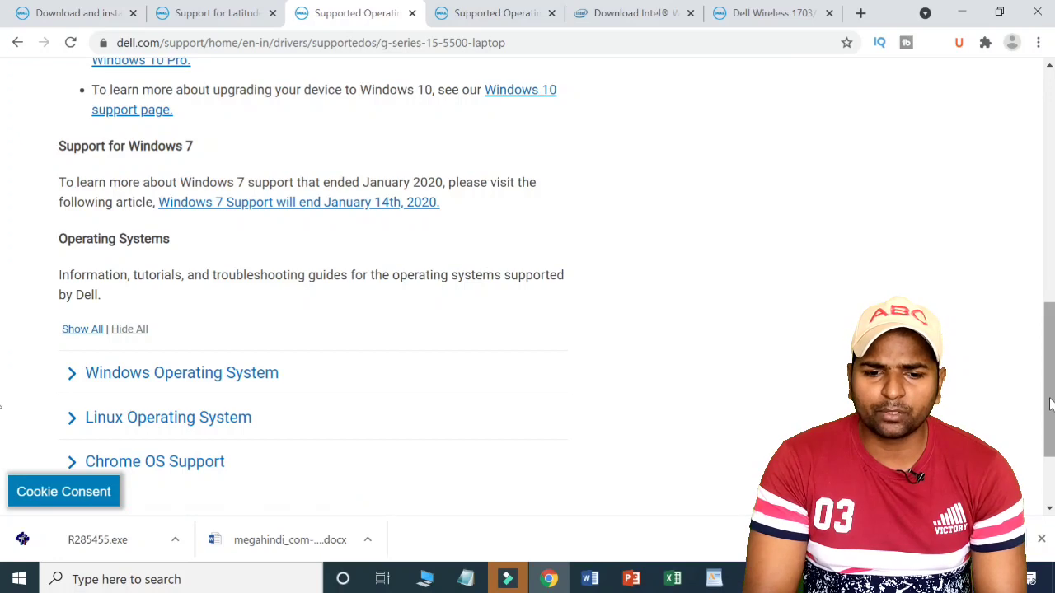
drag(1054, 398, 1054, 147)
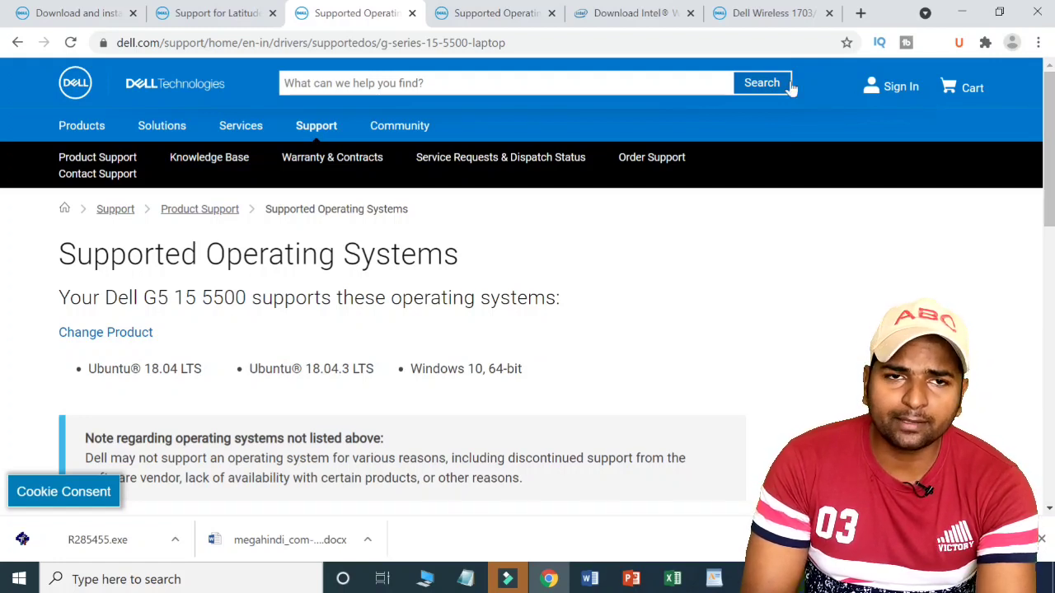
Switch to the Intel Wireless Bluetooth for Windows 7 page and review its available 32-bit and 64-bit downloads
click(527, 9)
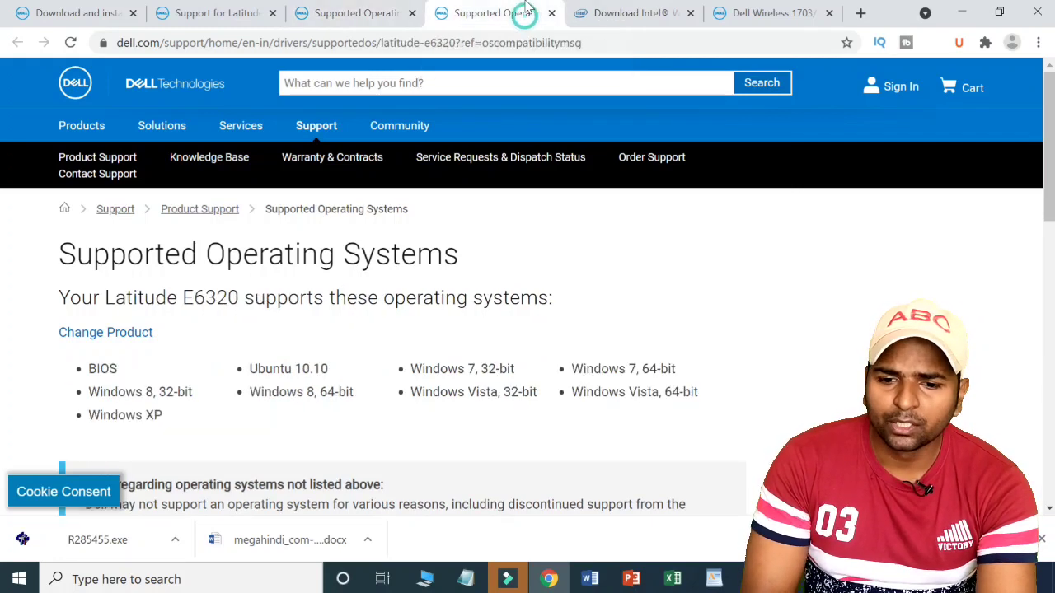
click(628, 12)
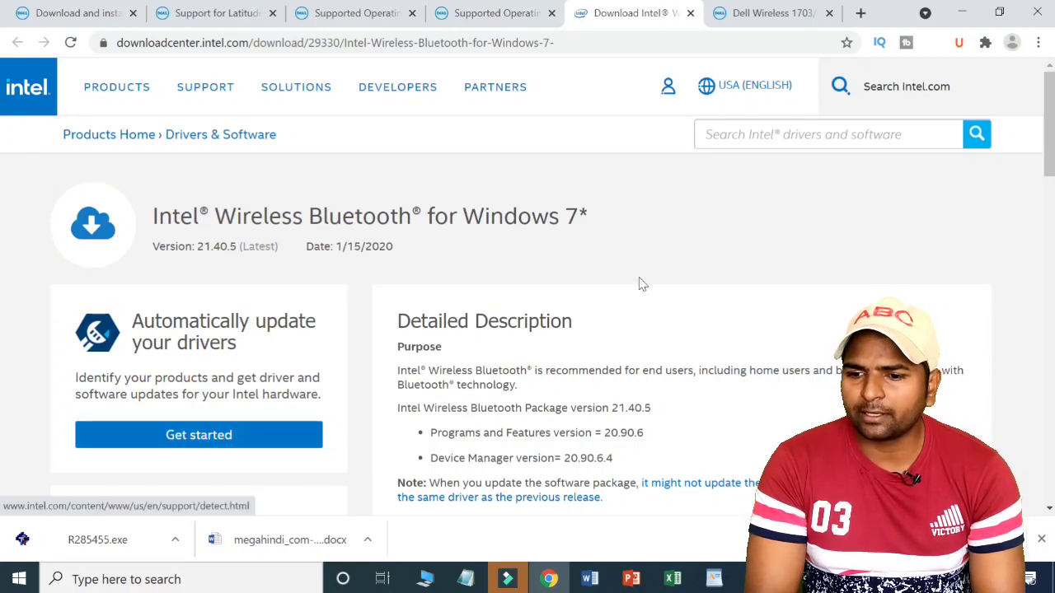
scroll(3, 122, down, 4)
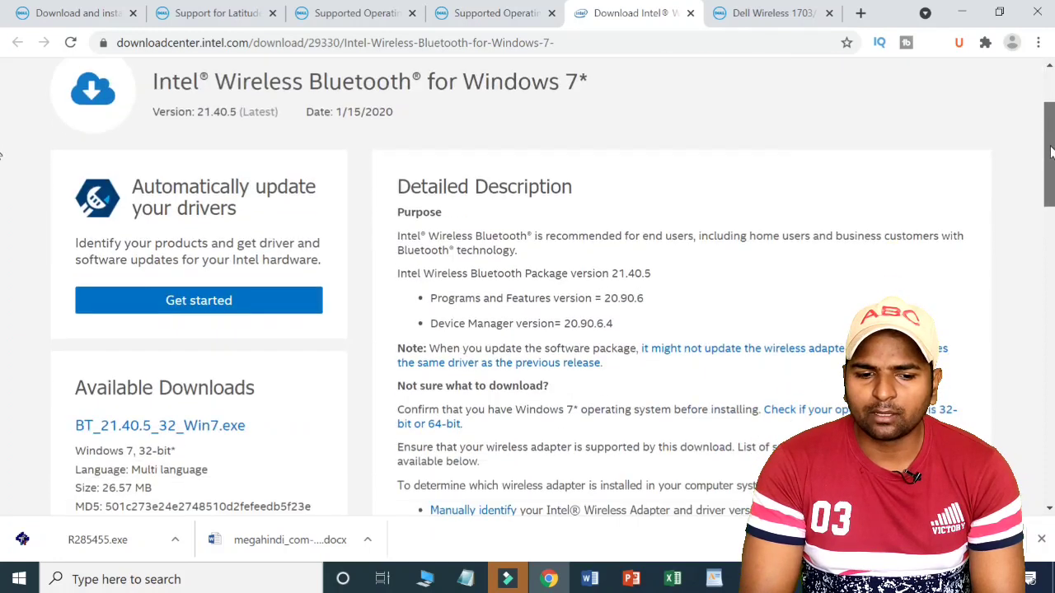
scroll(2, 194, down, 1)
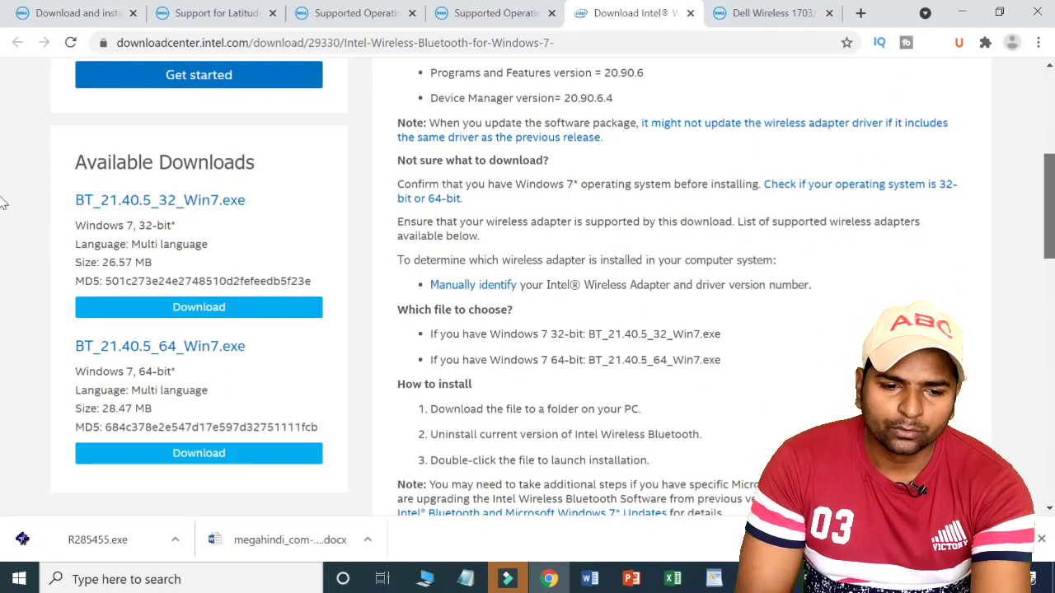
drag(3, 202, 1048, 191)
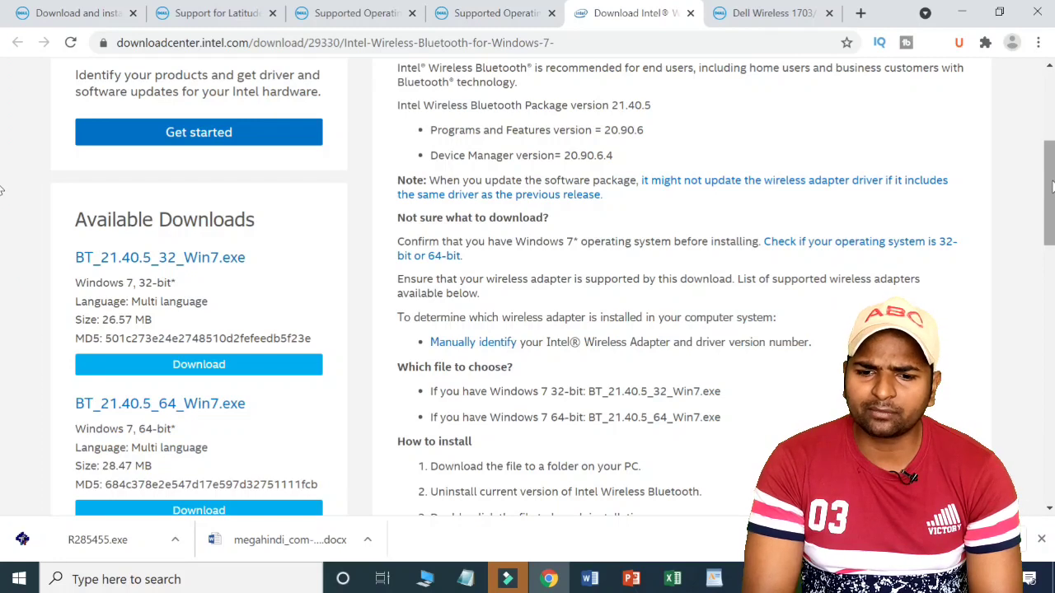
drag(1051, 184, 1051, 91)
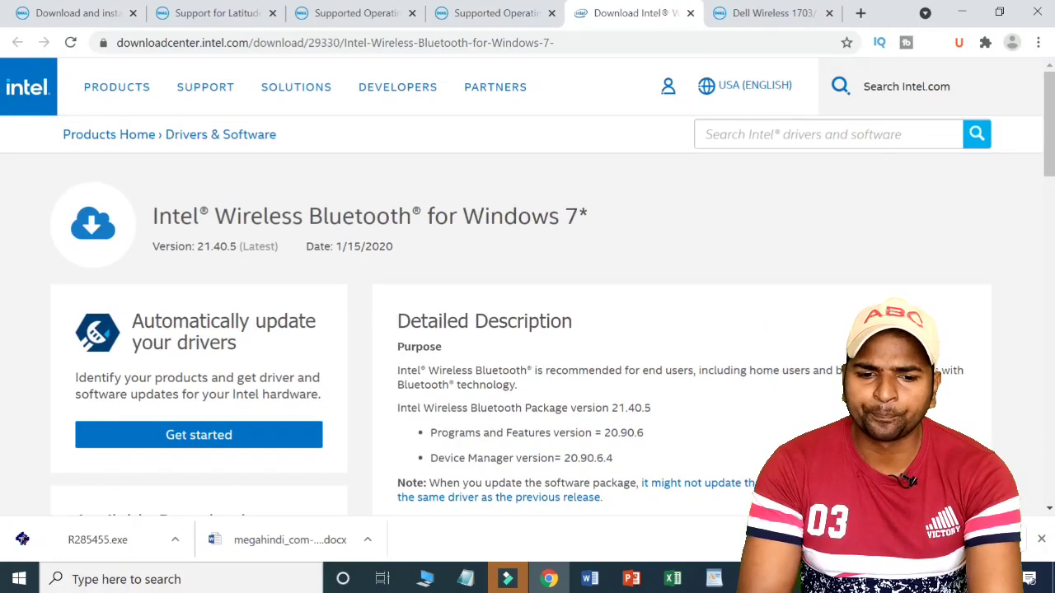
Search Intel's drivers for "bluetooth driver" and open the Intel Wireless Bluetooth Driver for Windows 10 64-Bit for Intel NUC
click(772, 131)
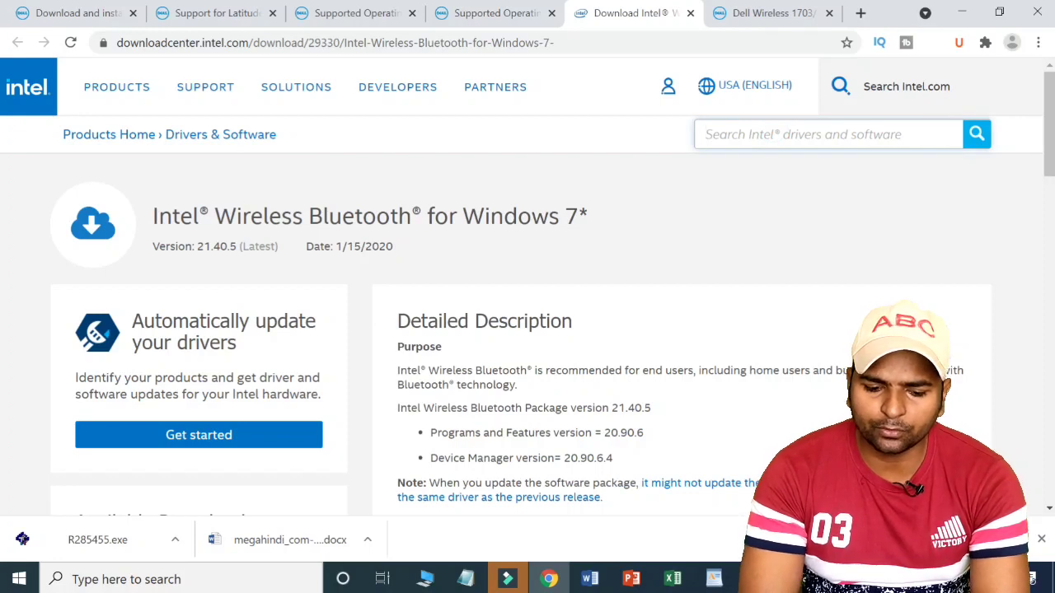
text(blue)
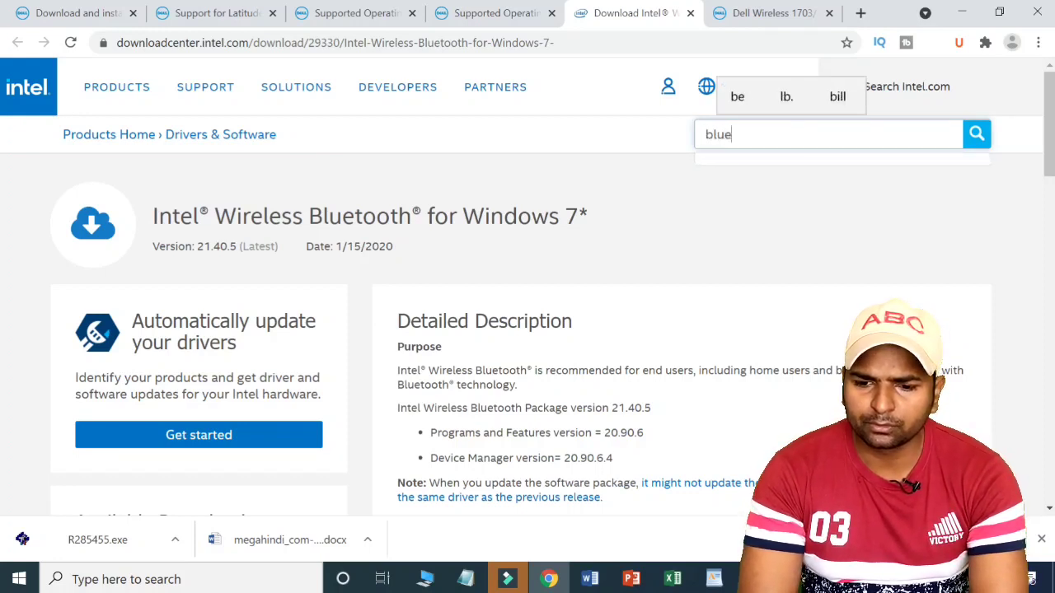
text(tooth)
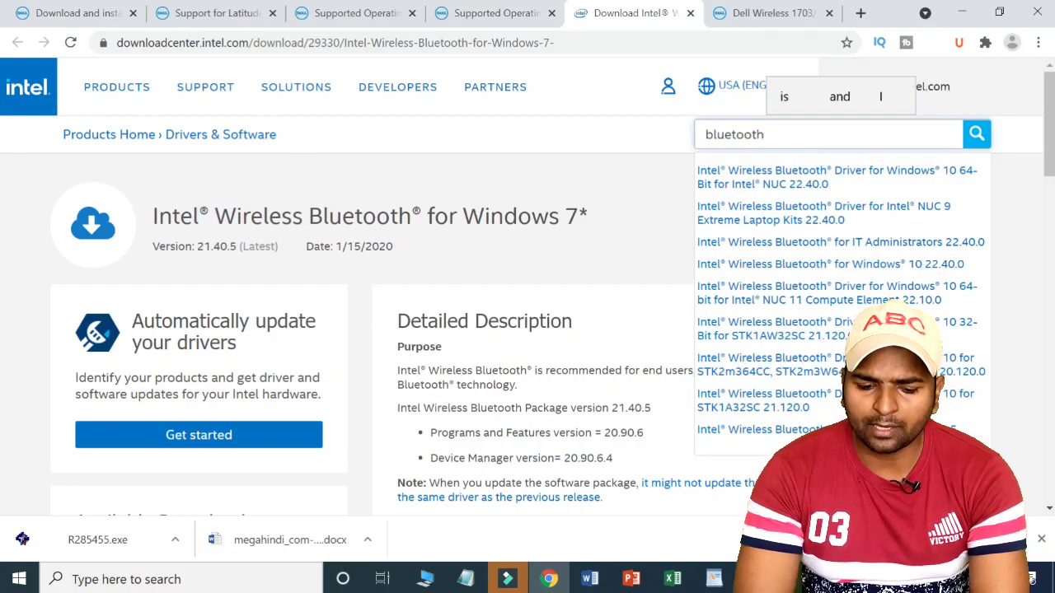
text( driver)
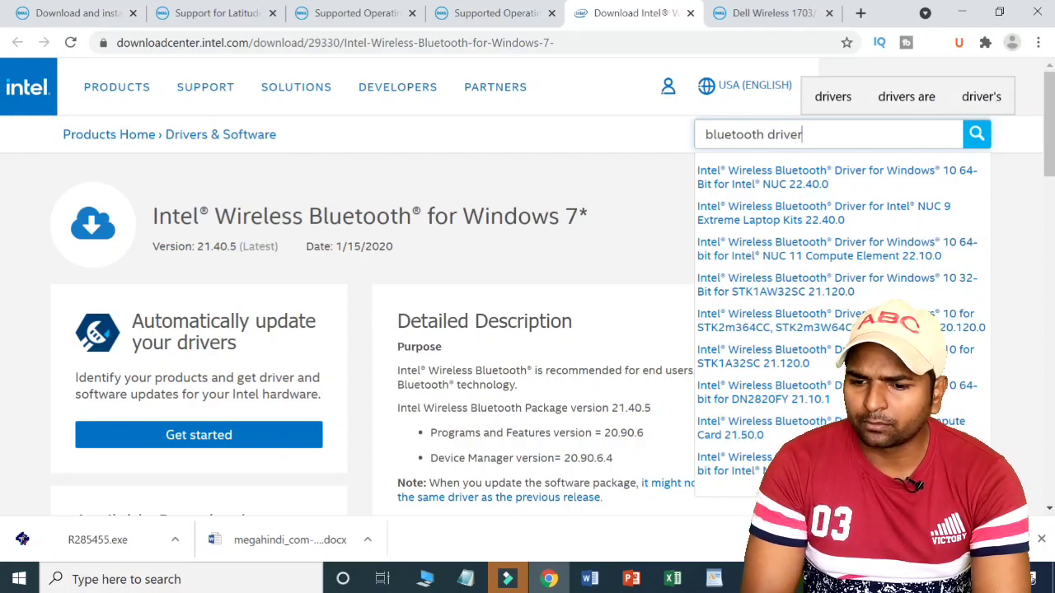
click(836, 176)
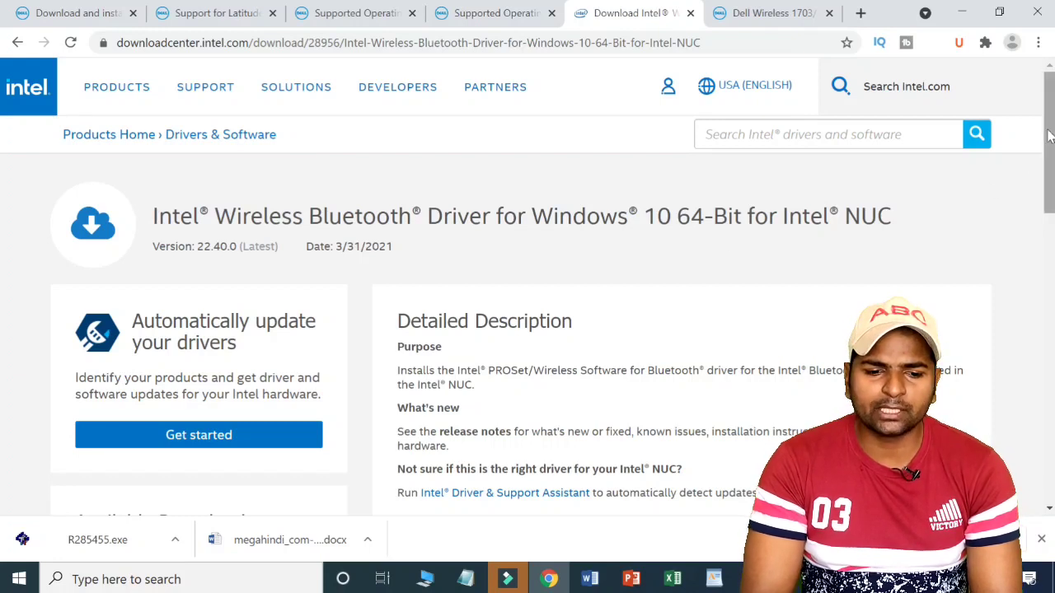
Review the available download, documentation and valid product list for the Windows 10 64-bit Intel NUC Bluetooth driver
drag(1048, 155, 1039, 214)
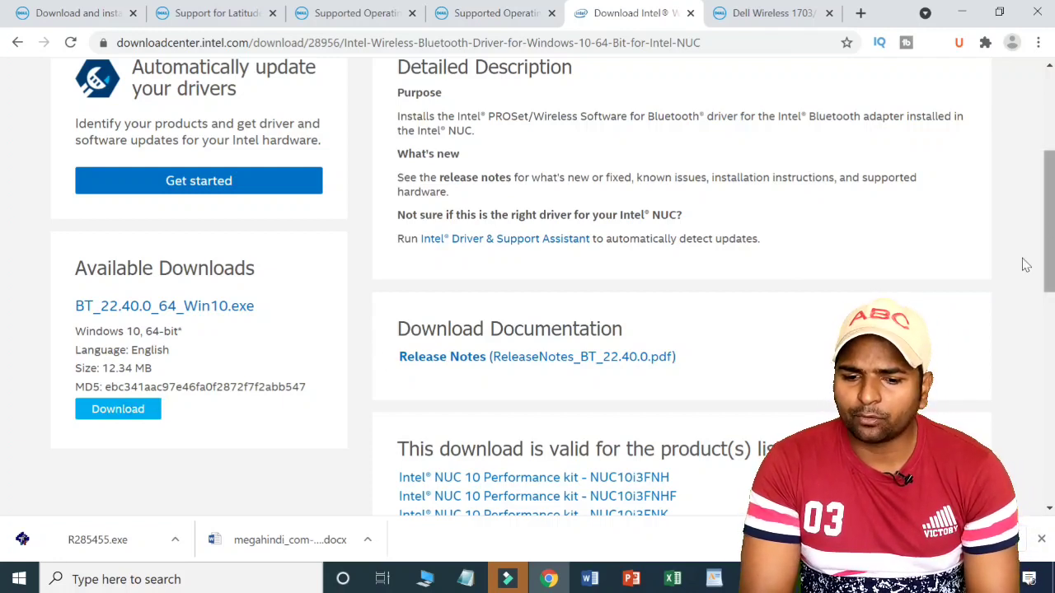
scroll(528, 272, down, 2)
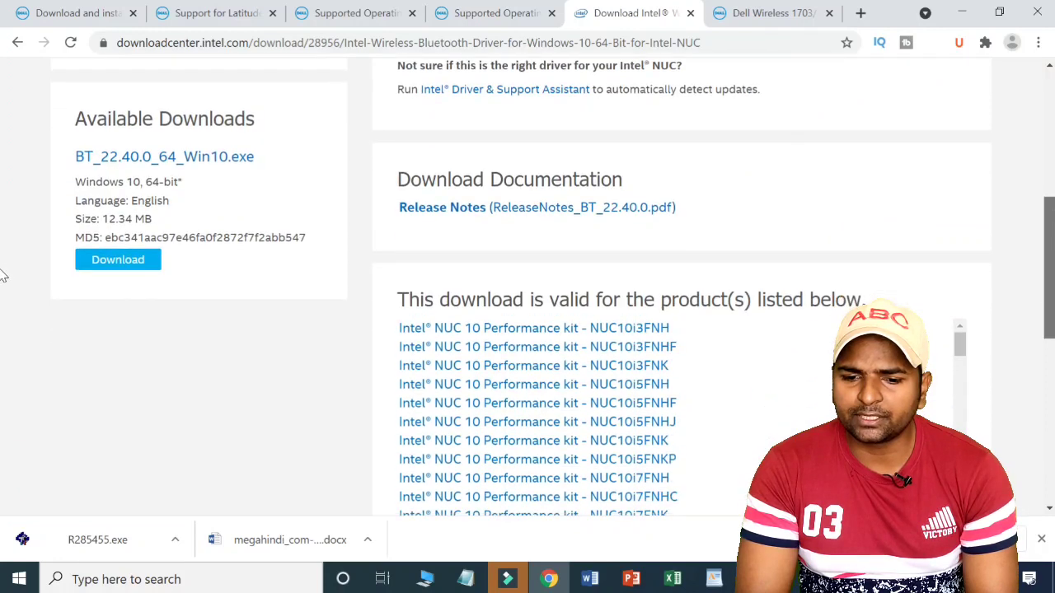
scroll(3, 276, down, 1)
scroll(2, 313, down, 1)
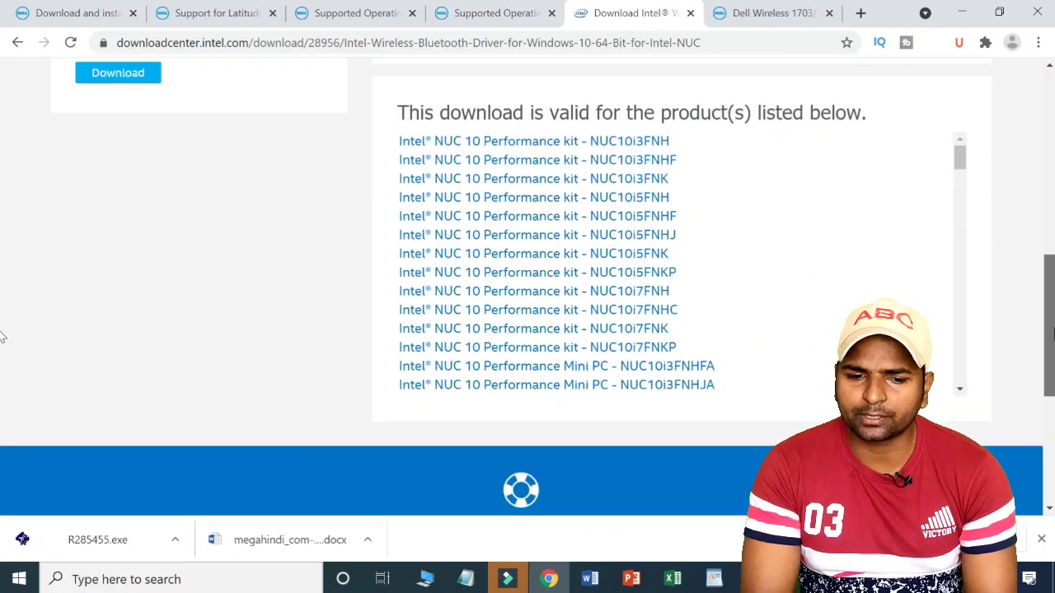
drag(1053, 330, 1052, 124)
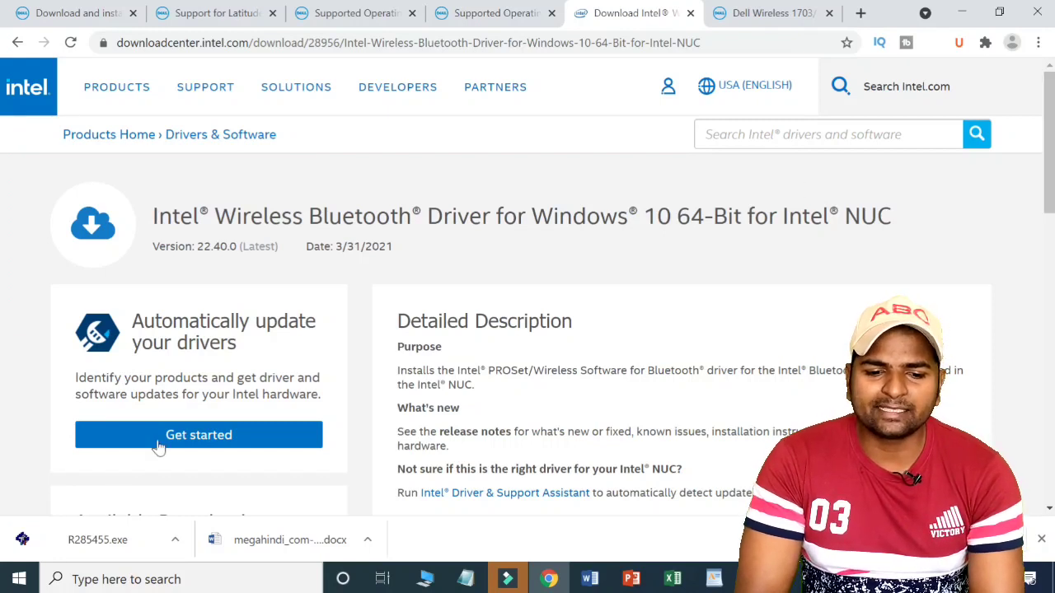
Open the Intel Driver & Support Assistant page through the automatic driver update option and download the assistant's installer
click(198, 438)
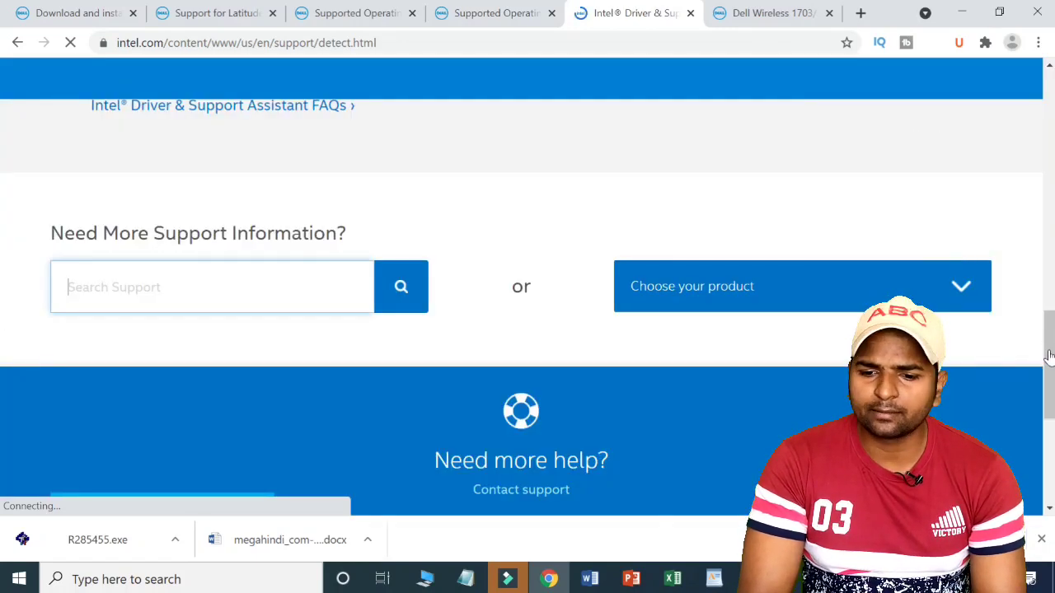
click(946, 298)
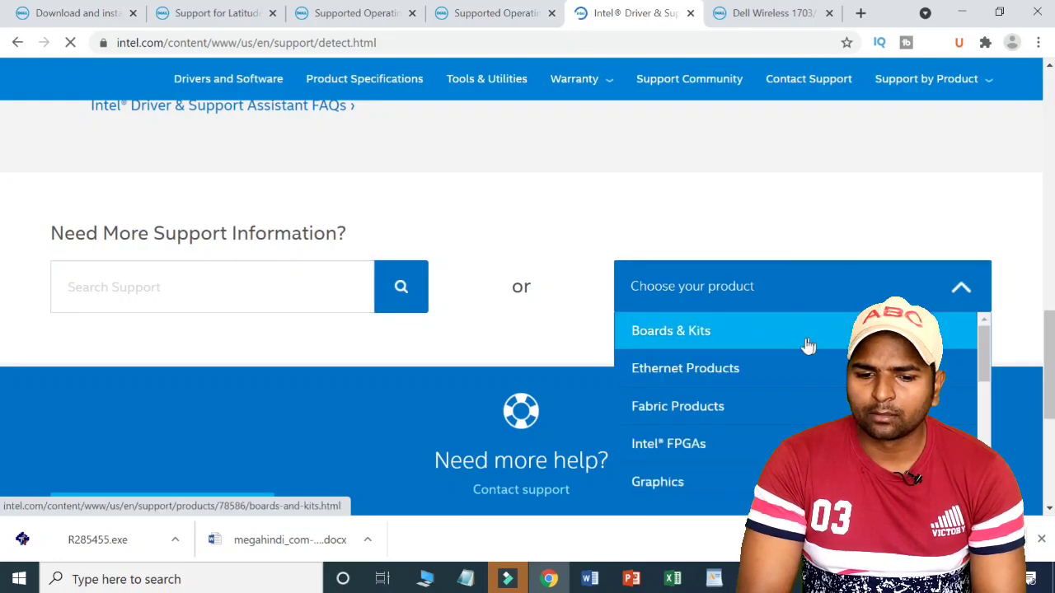
drag(1048, 358, 1051, 165)
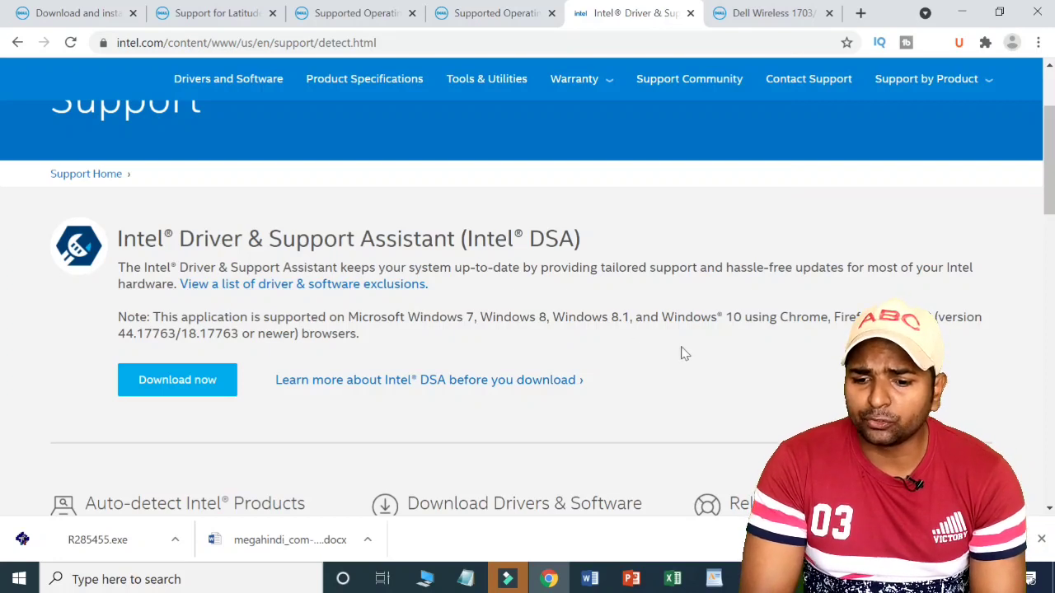
click(177, 381)
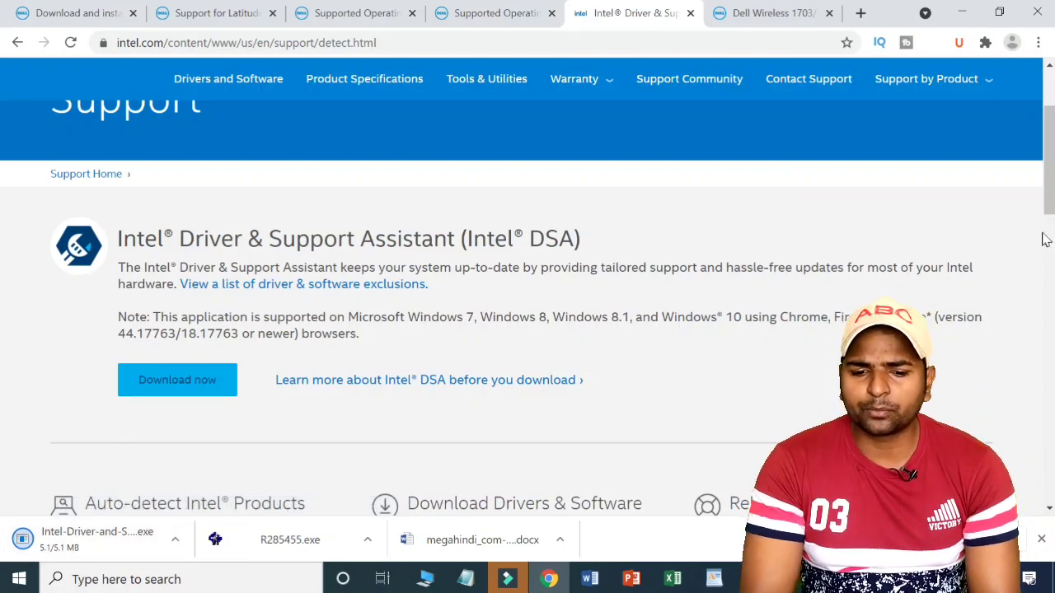
mouse_move(1049, 200)
mouse_down()
mouse_move(1050, 385)
mouse_move(1049, 204)
mouse_up()
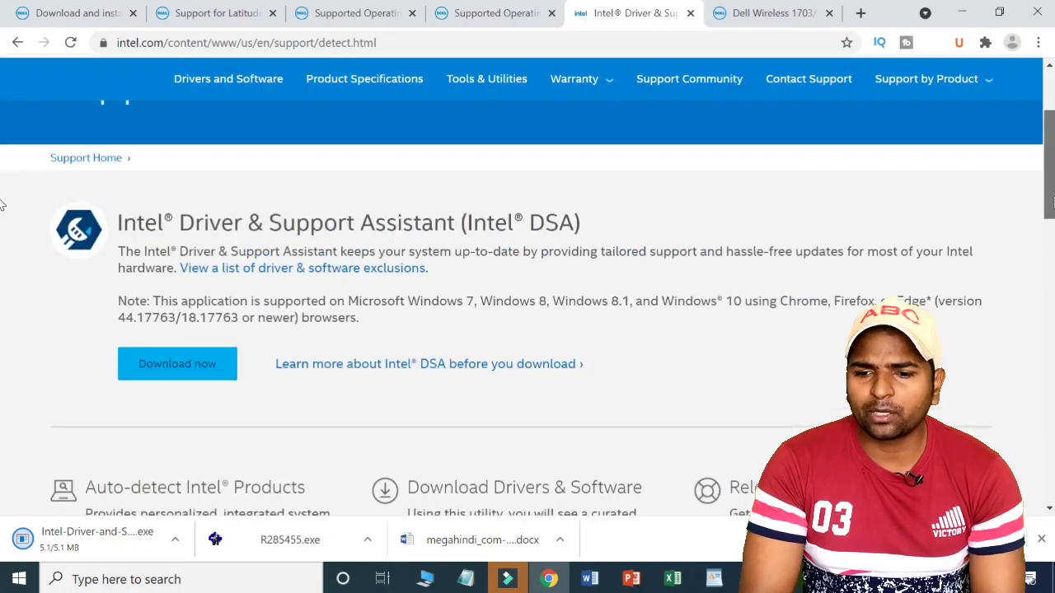
drag(1, 205, 2, 168)
drag(1053, 164, 1053, 120)
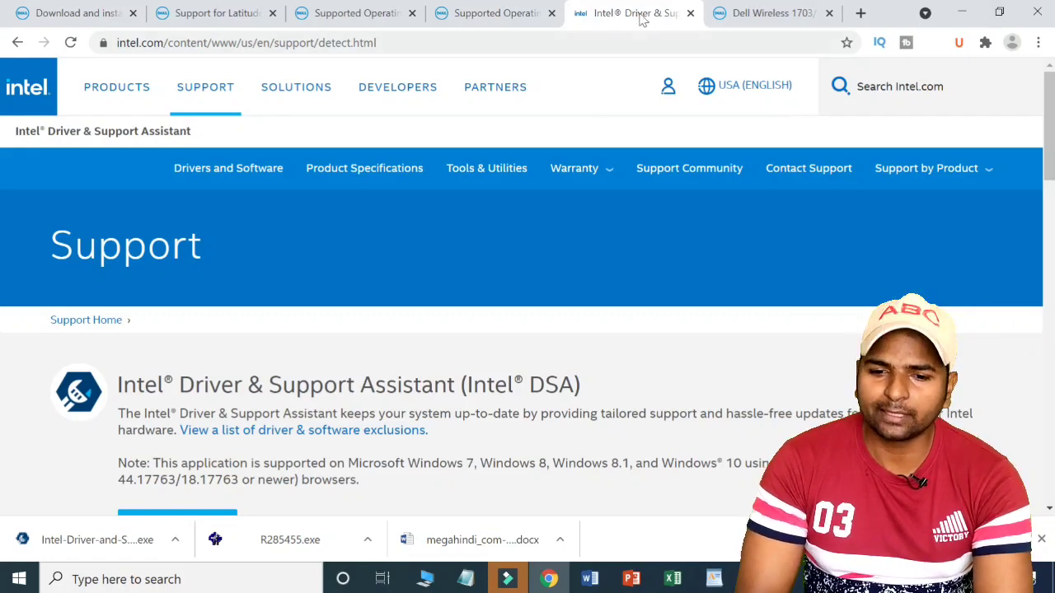
Look over the Dell Wireless 1703/1705/1901 driver page and the Latitude E6320 supported operating systems page
click(739, 26)
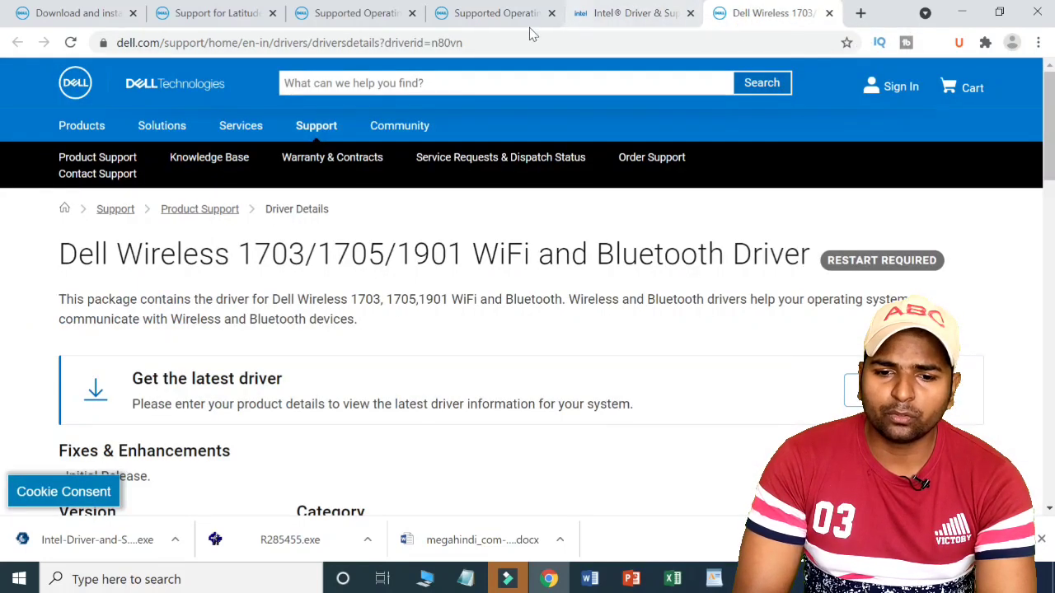
click(485, 14)
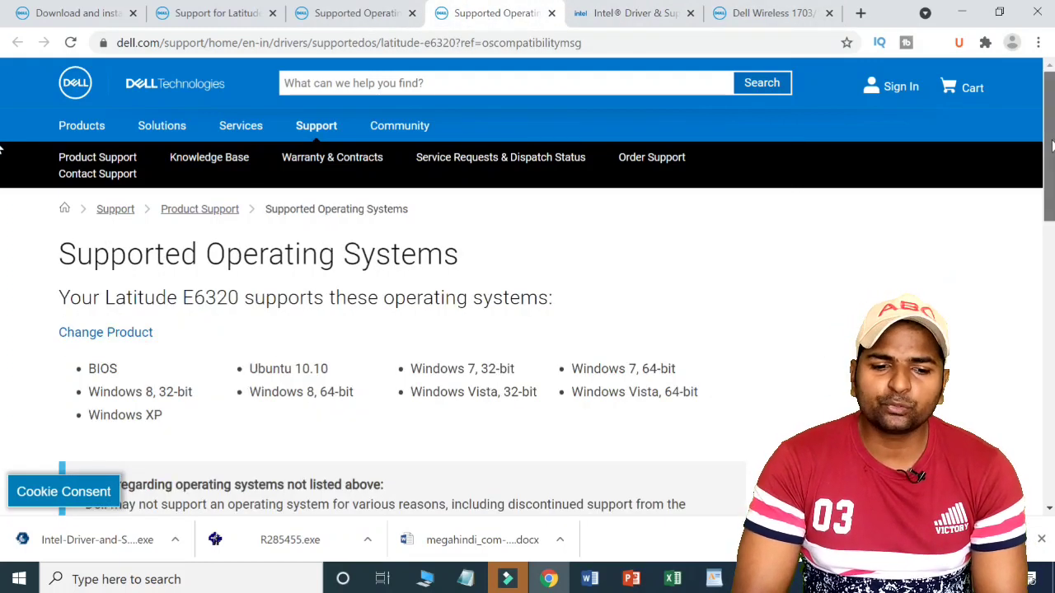
drag(1048, 146, 1045, 470)
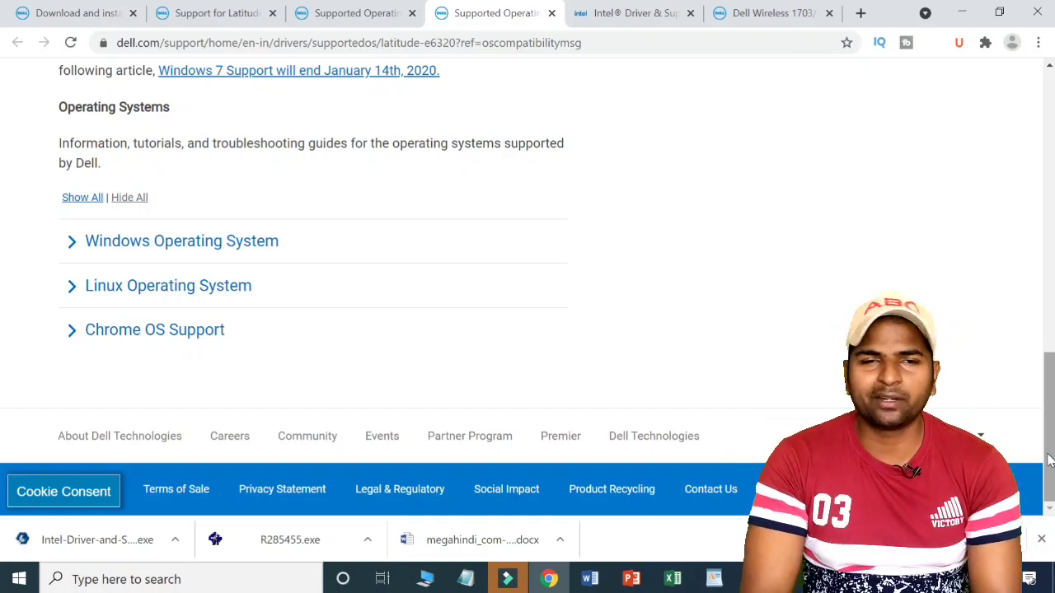
drag(1048, 461, 1051, 145)
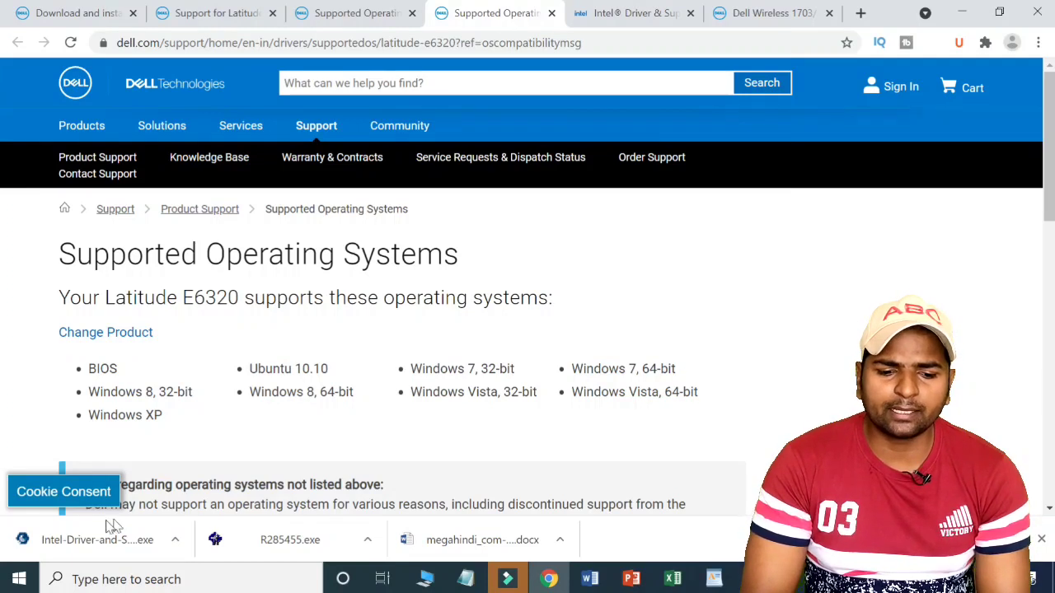
Run the downloaded Intel Driver & Support Assistant installer, agree to the license terms and start the installation
click(161, 546)
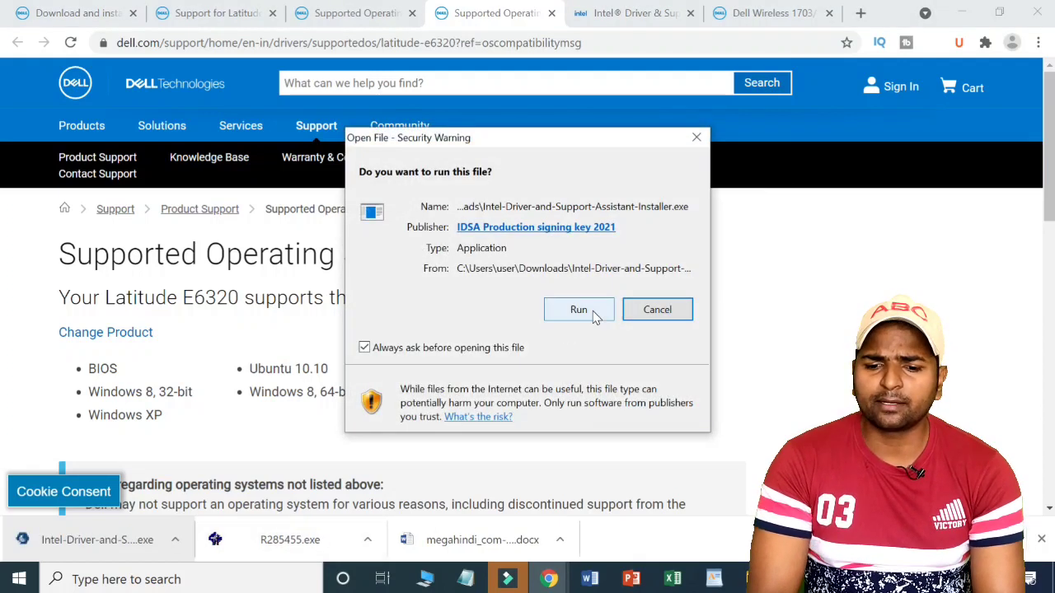
click(592, 315)
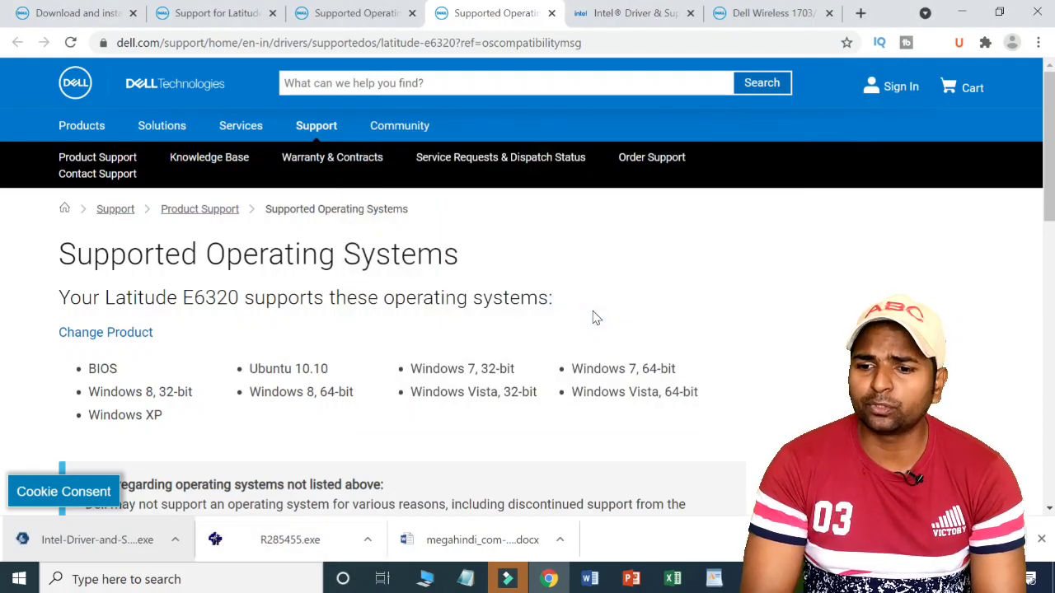
click(971, 12)
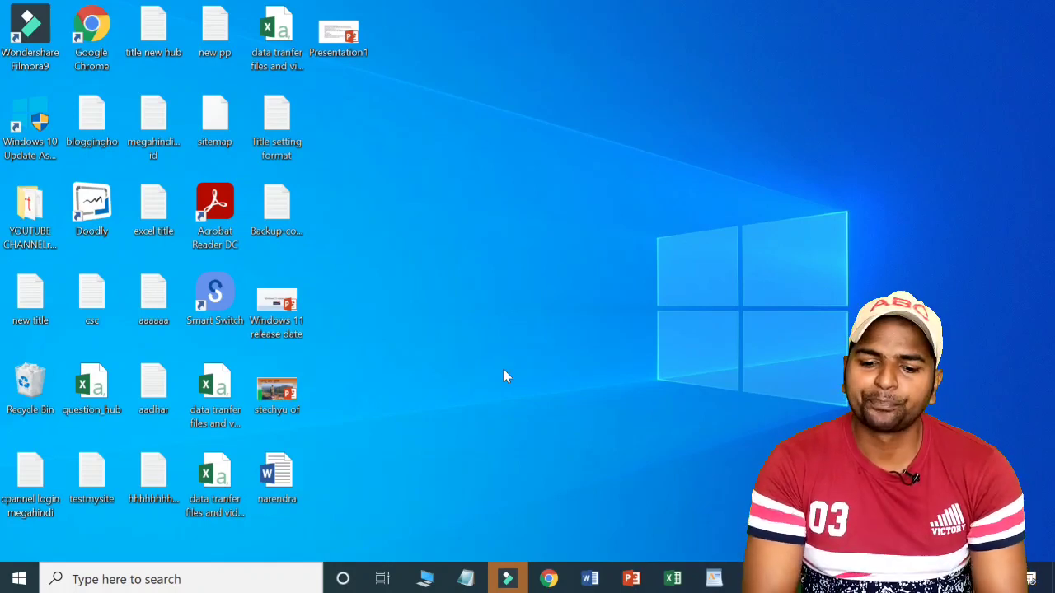
click(552, 579)
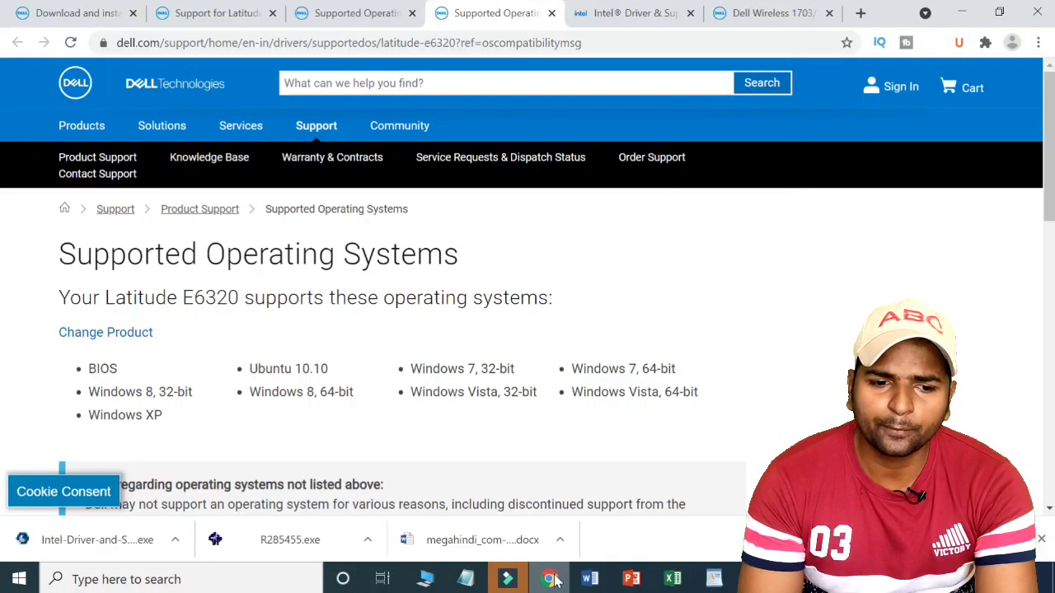
click(552, 578)
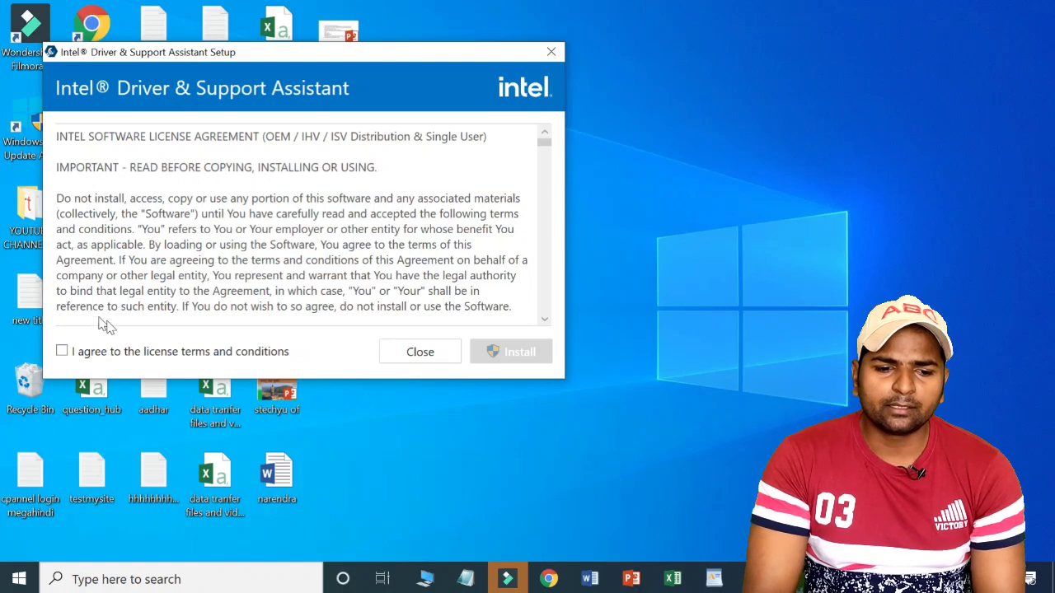
click(62, 352)
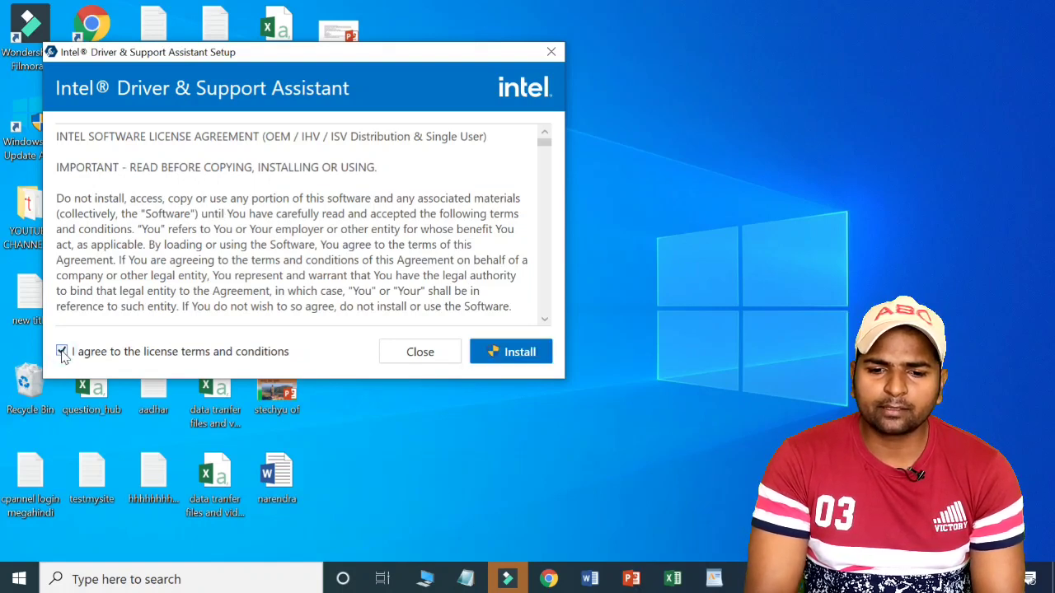
click(518, 353)
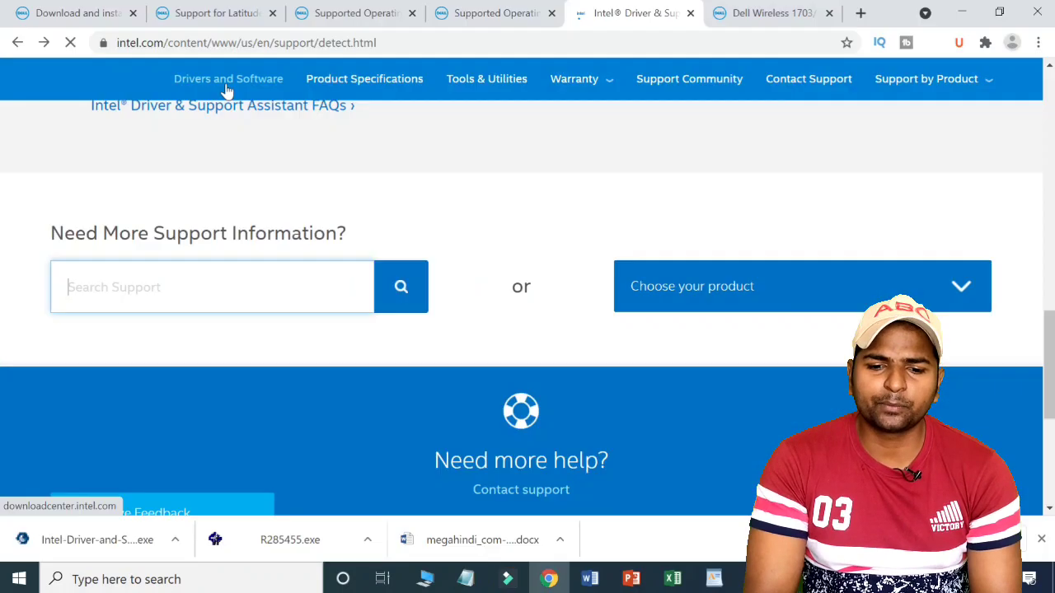
Open Intel's Drivers and Software section for Wireless products and go to the Intel Wireless Bluetooth for Windows 10 download page
click(226, 89)
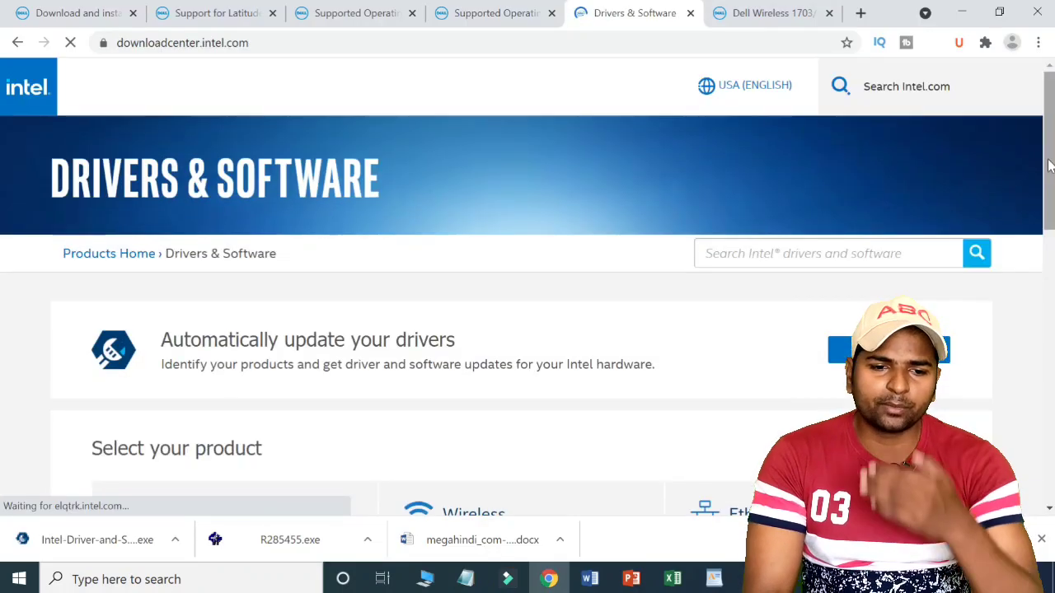
drag(1052, 160, 1051, 186)
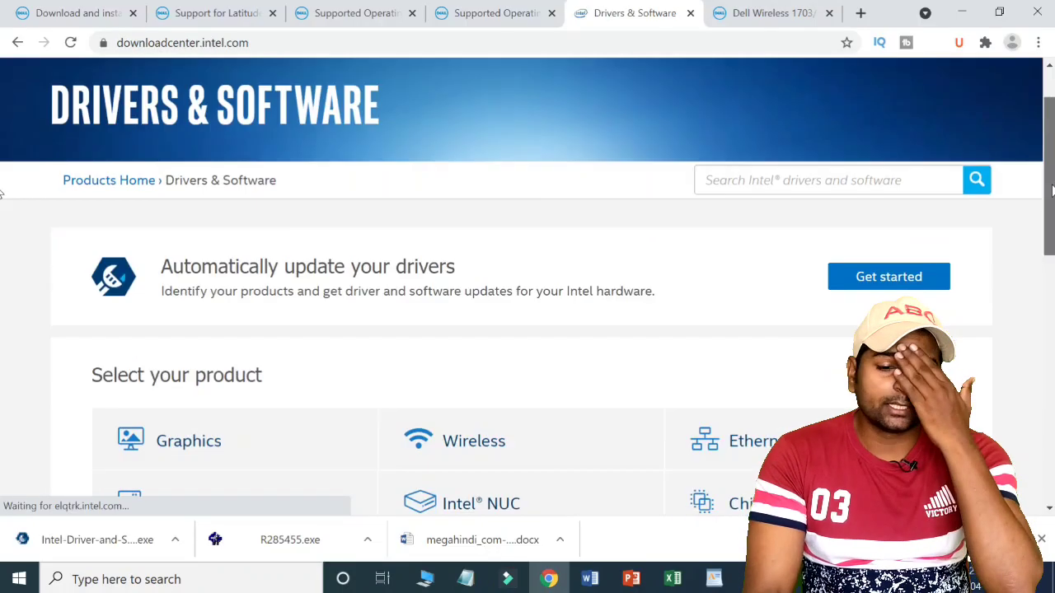
scroll(1, 198, down, 2)
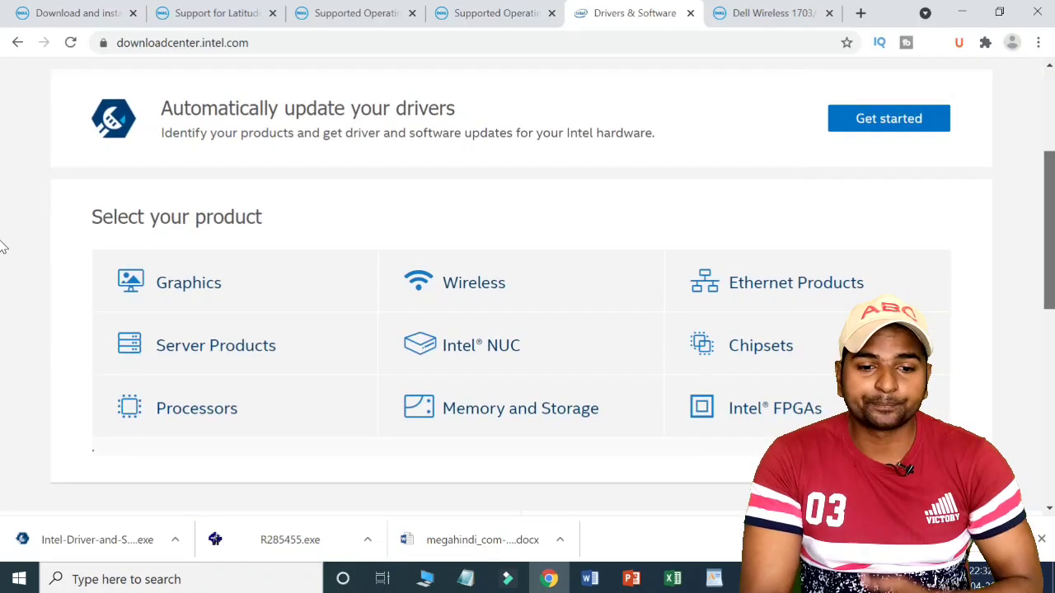
click(489, 284)
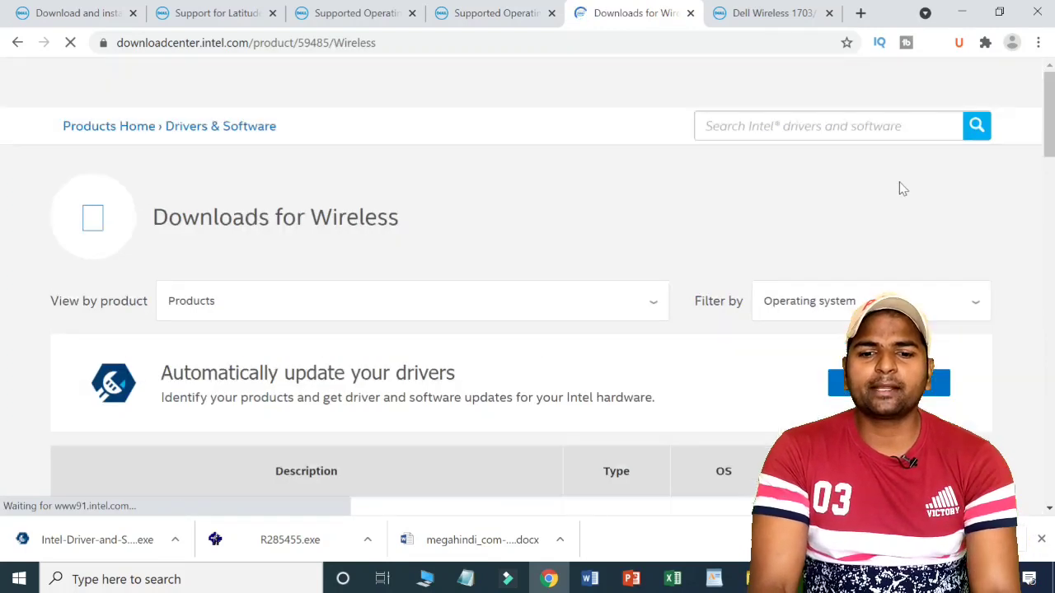
drag(1050, 95, 1050, 181)
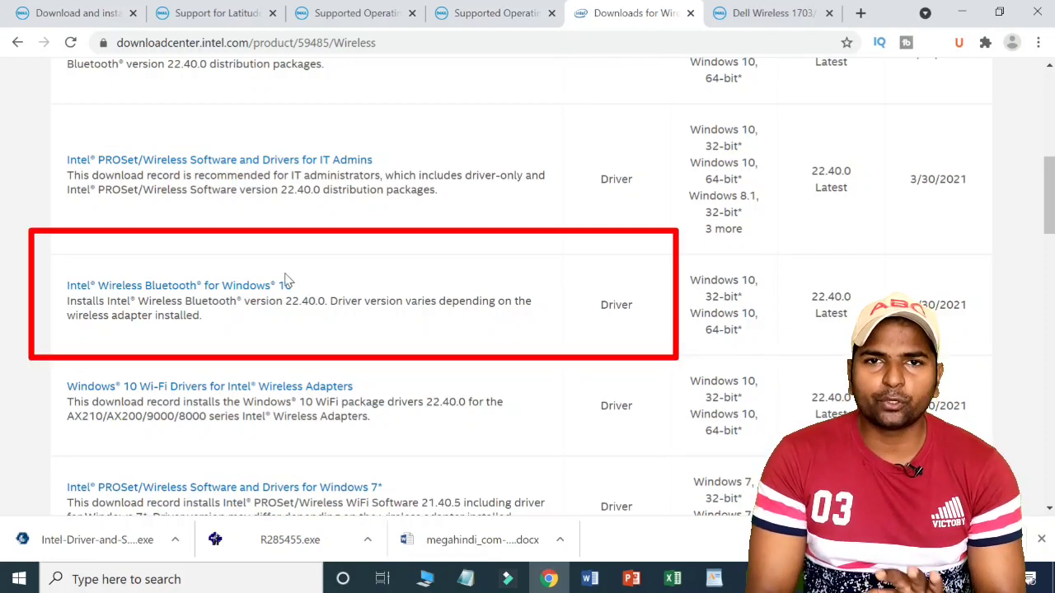
click(285, 288)
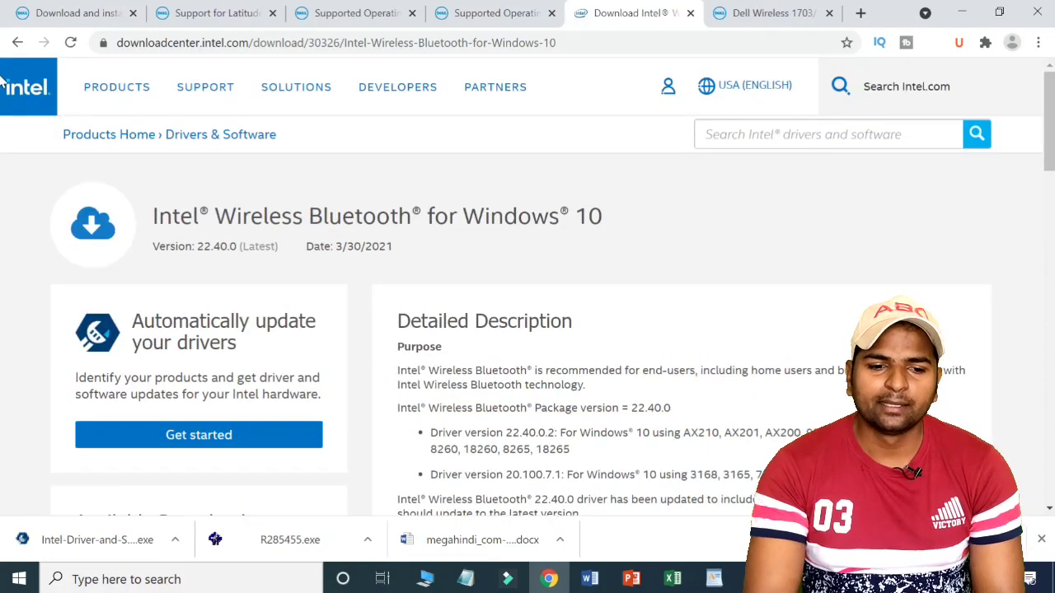
Request the 64-bit Windows 10 Bluetooth driver BT_22.40.0_64_Win10.exe and accept the Intel software license agreement
scroll(2, 124, down, 3)
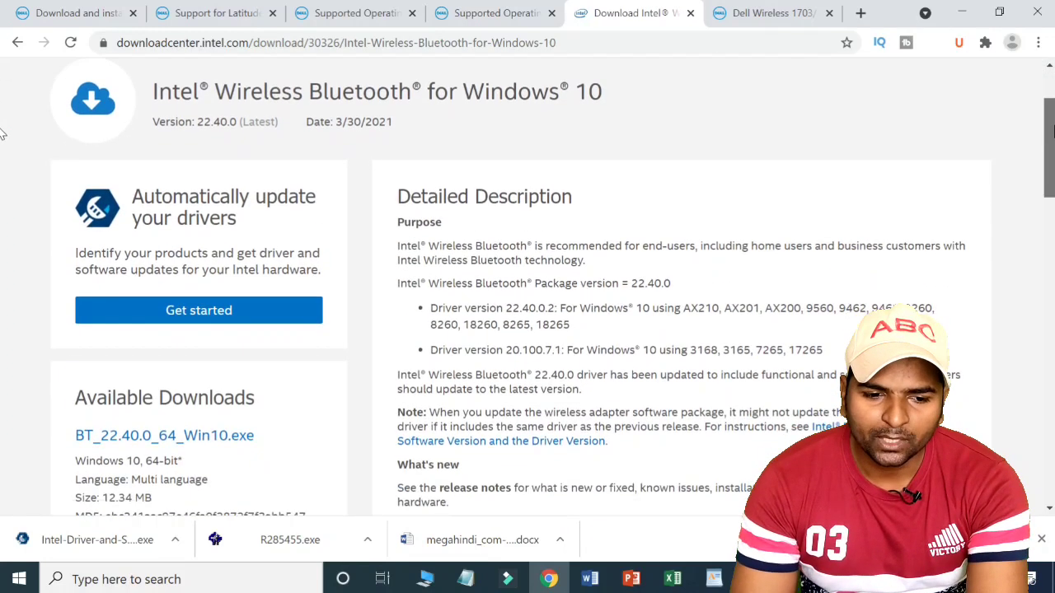
scroll(3, 138, down, 3)
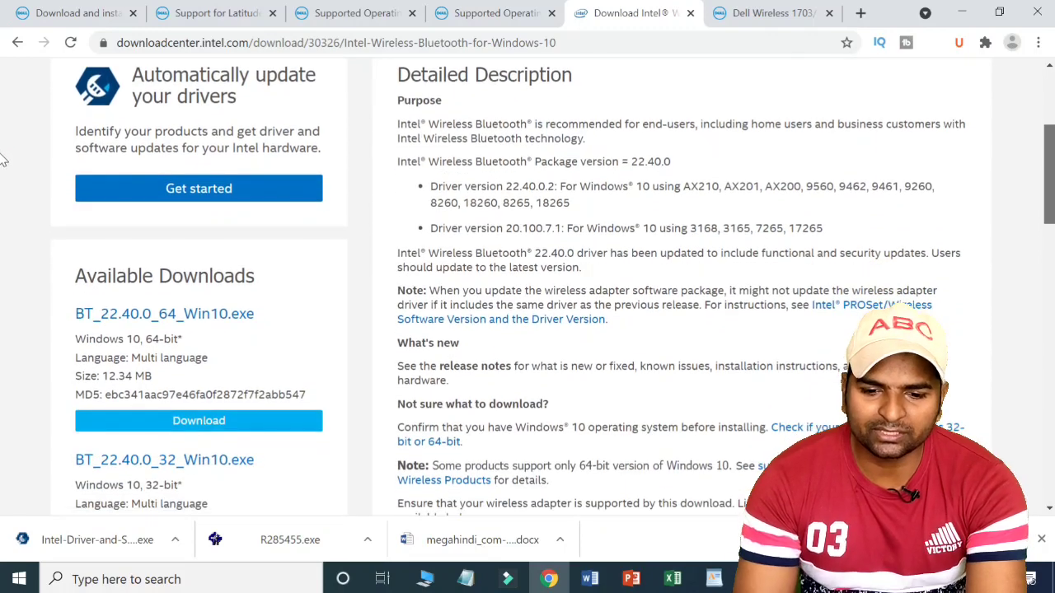
scroll(3, 178, down, 5)
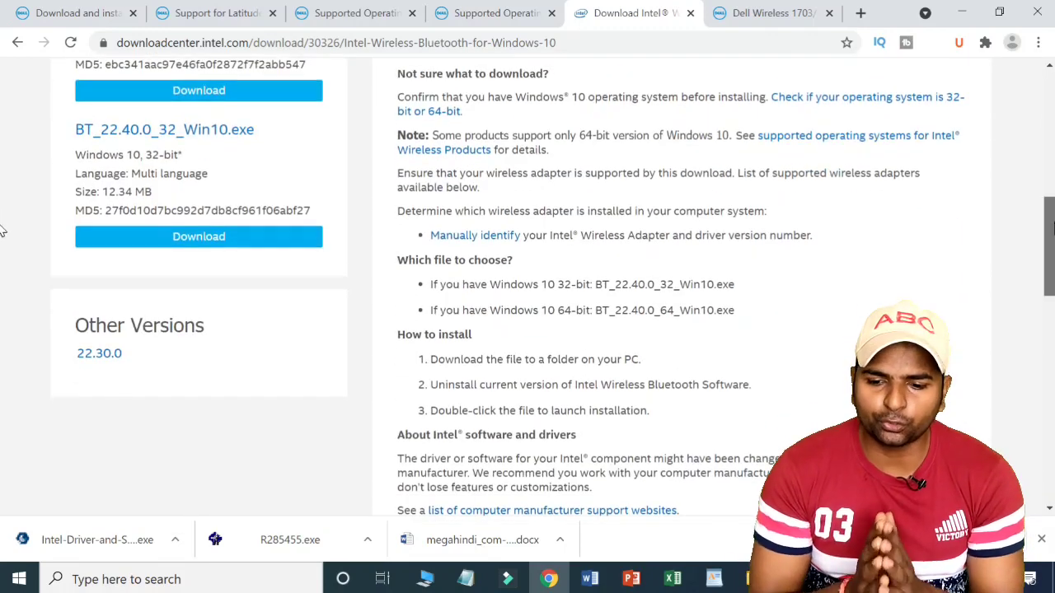
scroll(2, 218, up, 4)
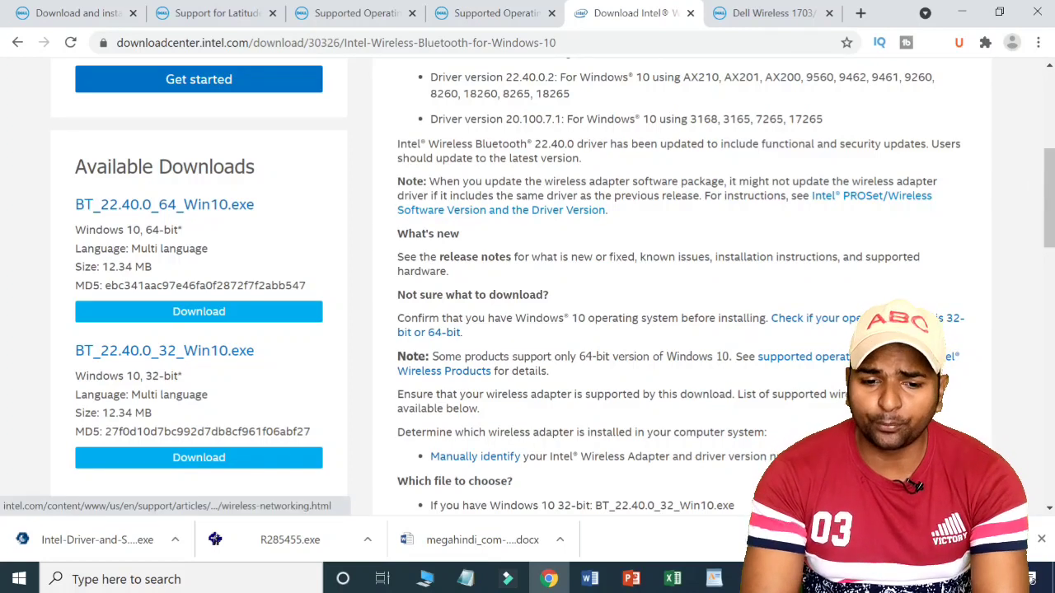
click(222, 312)
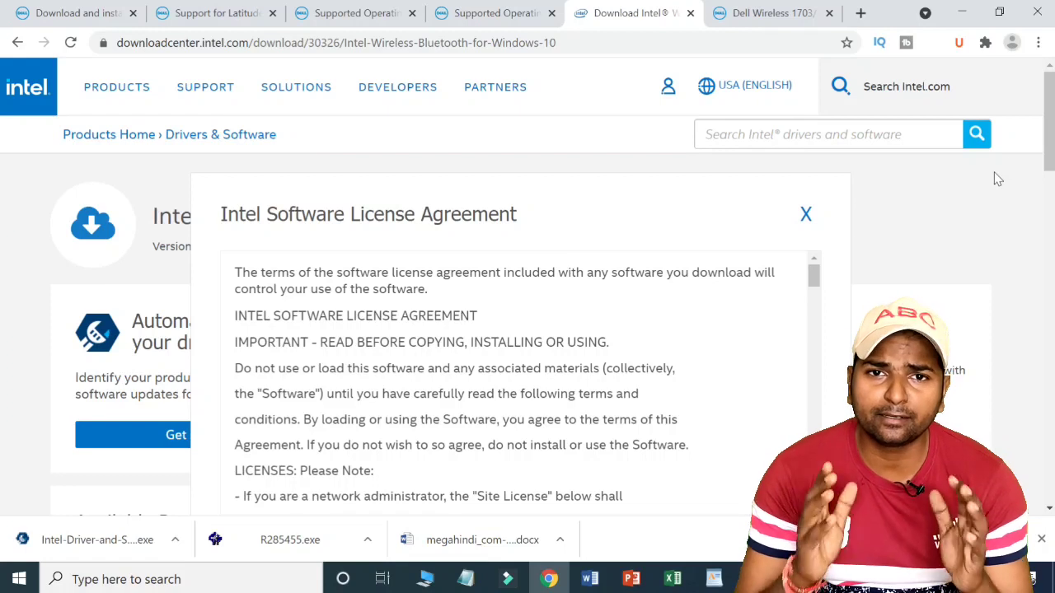
scroll(1048, 140, down, 1)
scroll(1049, 140, down, 2)
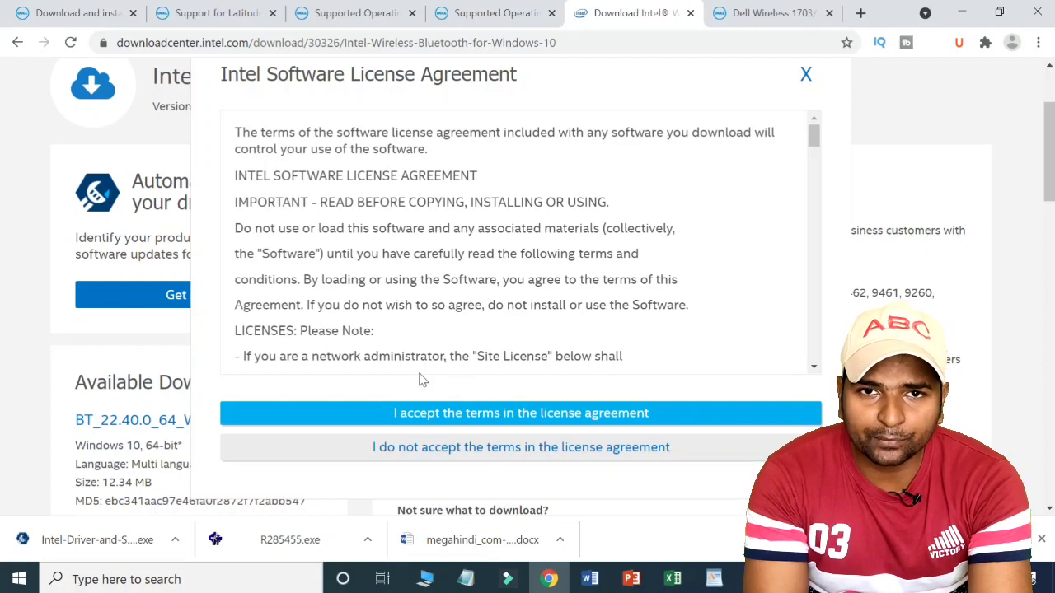
click(565, 415)
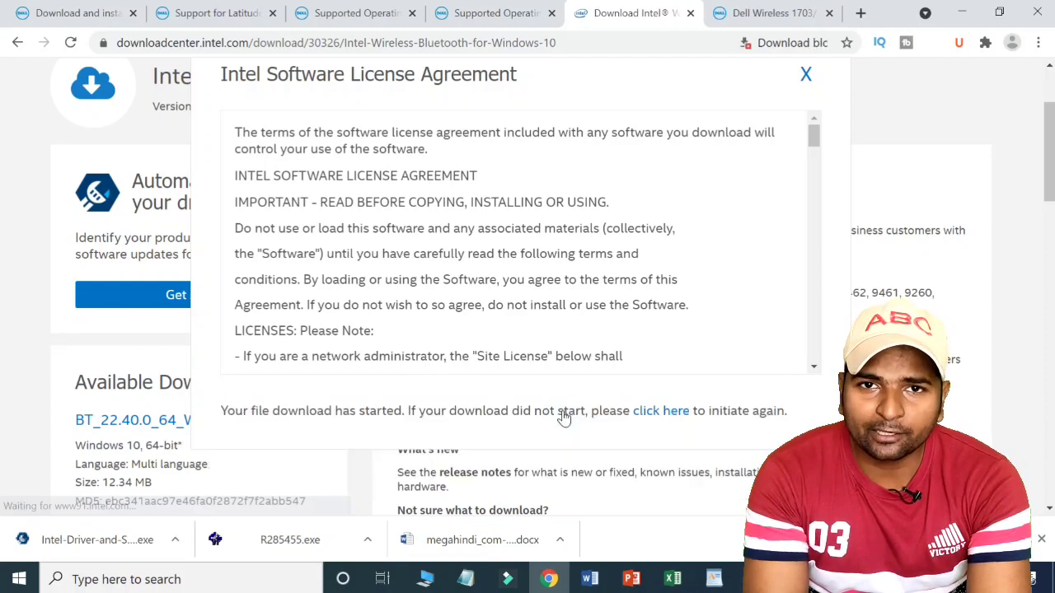
Set the blocked-download permission to always allow downloadcenter.intel.com to download multiple files
click(752, 42)
click(680, 119)
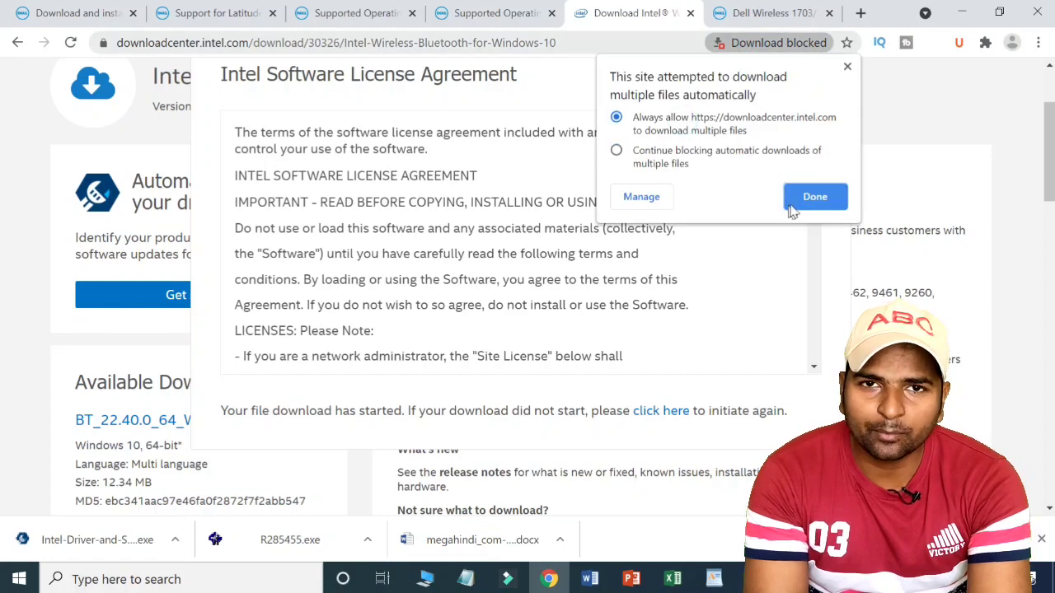